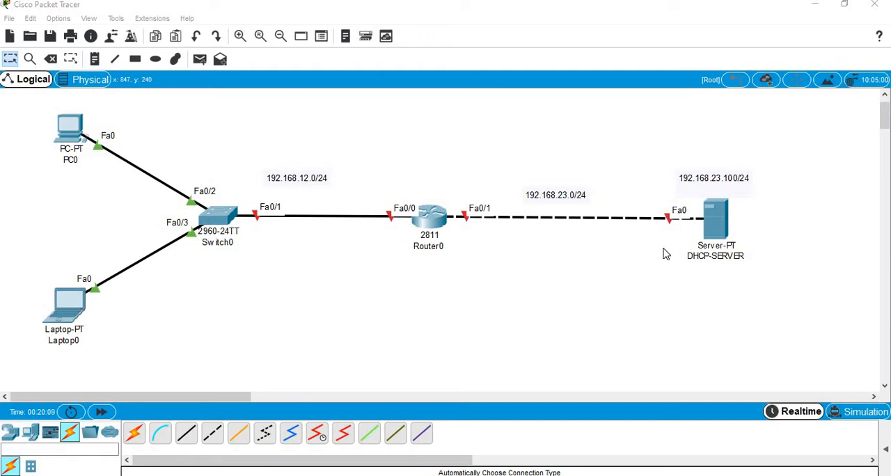
Step: Assign DHCP-SERVER the static IP address 192.168.23.100 with subnet mask 255.255.255.0
left_click(715, 219)
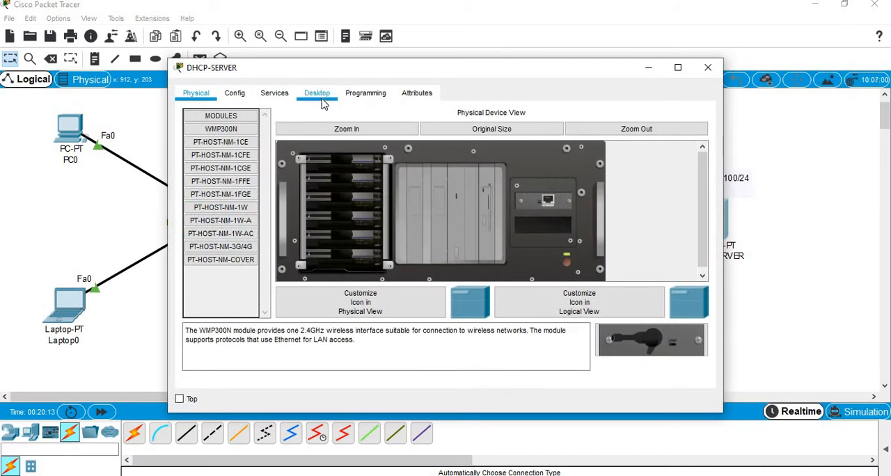
left_click(322, 101)
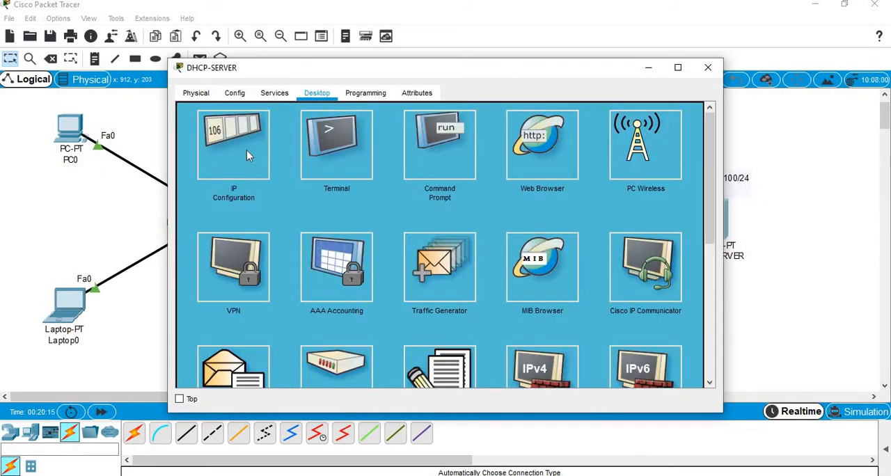
left_click(246, 150)
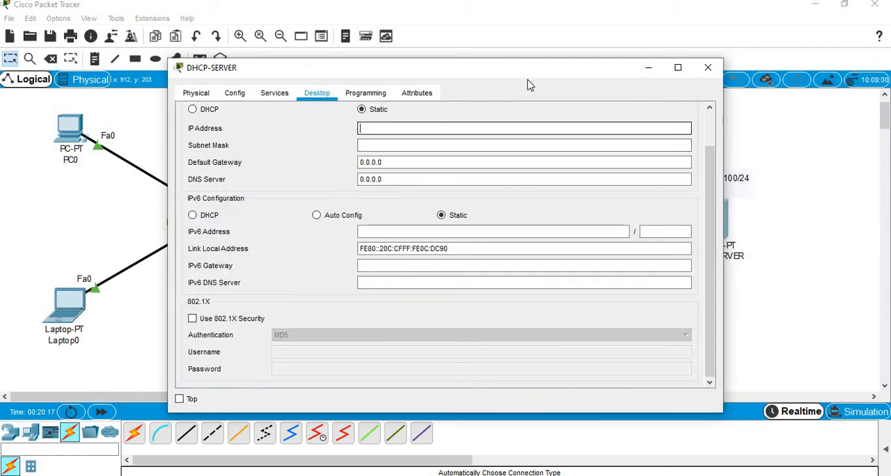
left_click_drag(446, 71, 325, 66)
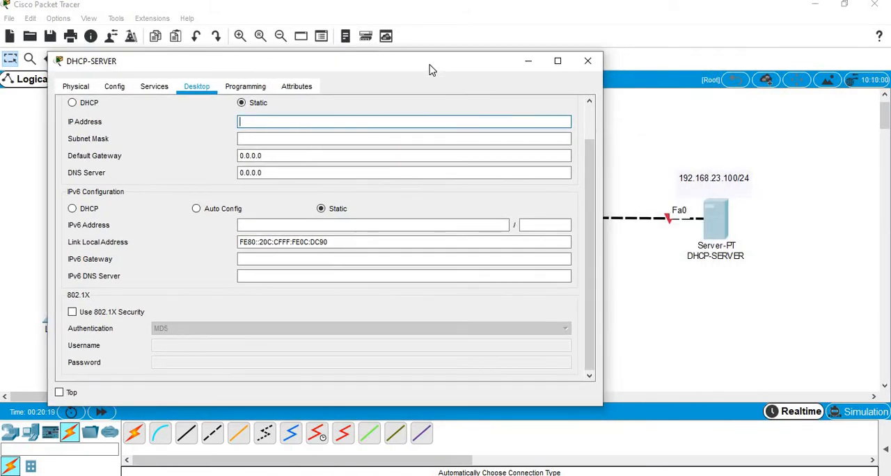
type("192.168.23.100")
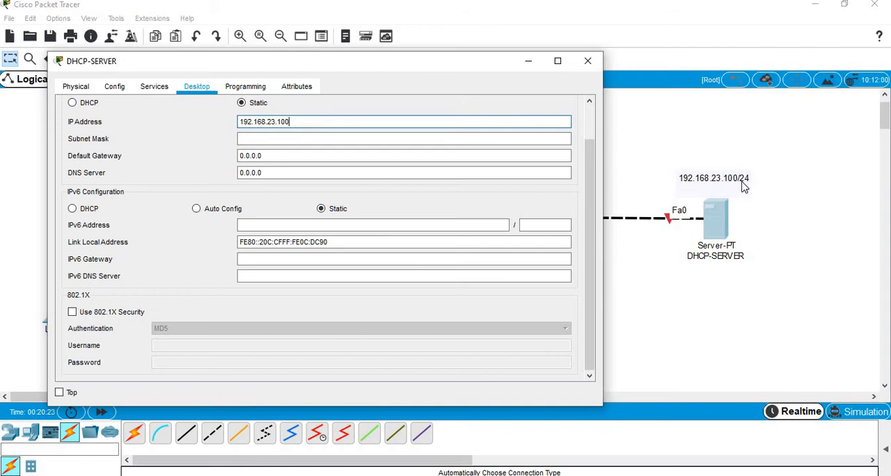
left_click(327, 138)
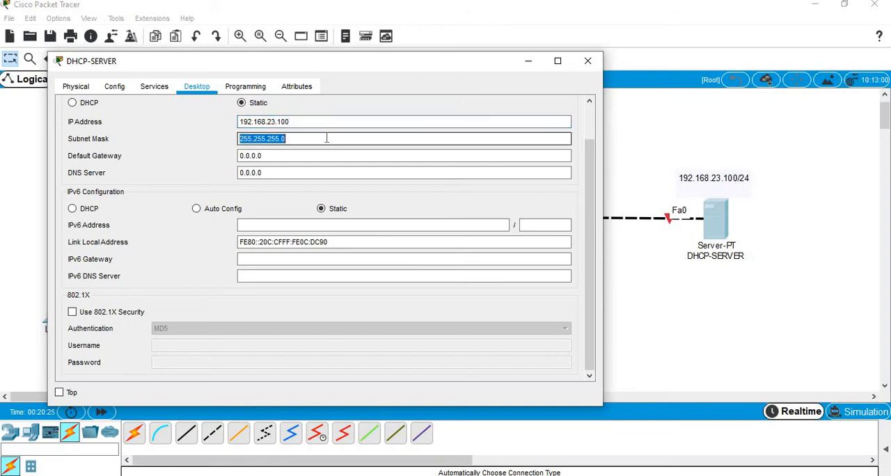
Step: Set the DHCP server's own default gateway to 192.168.23.2
double_click(314, 154)
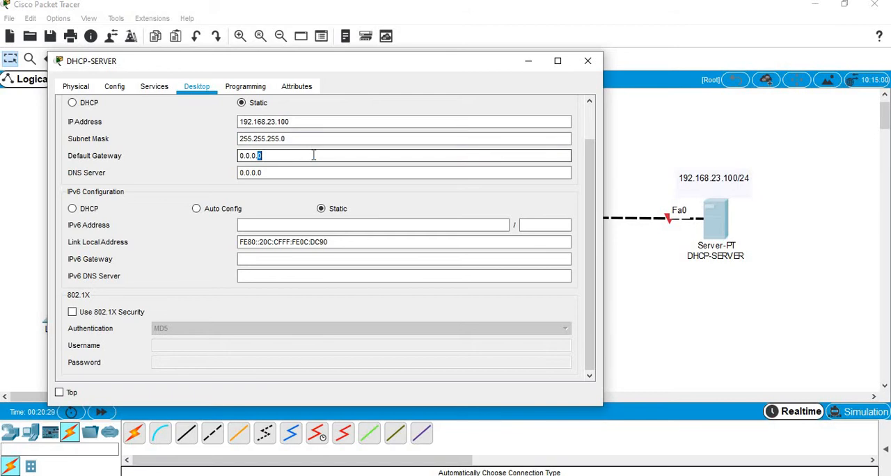
triple_click(314, 155)
type("192.168.23.2")
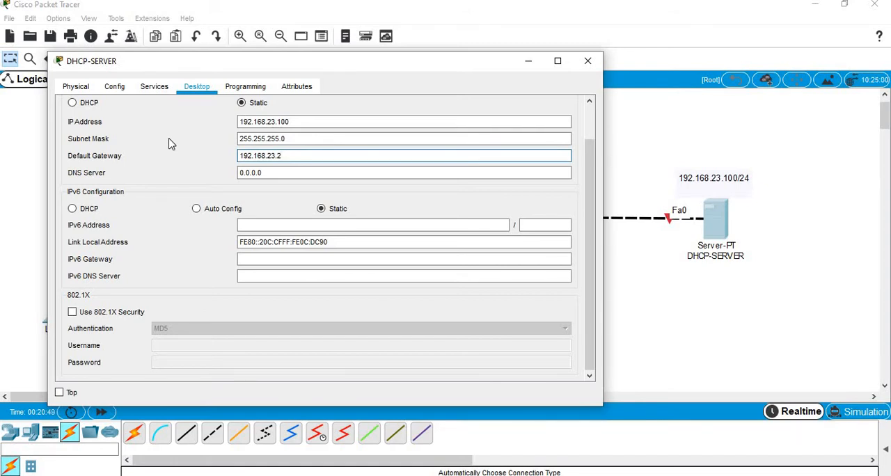
Step: Turn on the DHCP service of DHCP-SERVER for interface FastEthernet0
left_click(116, 87)
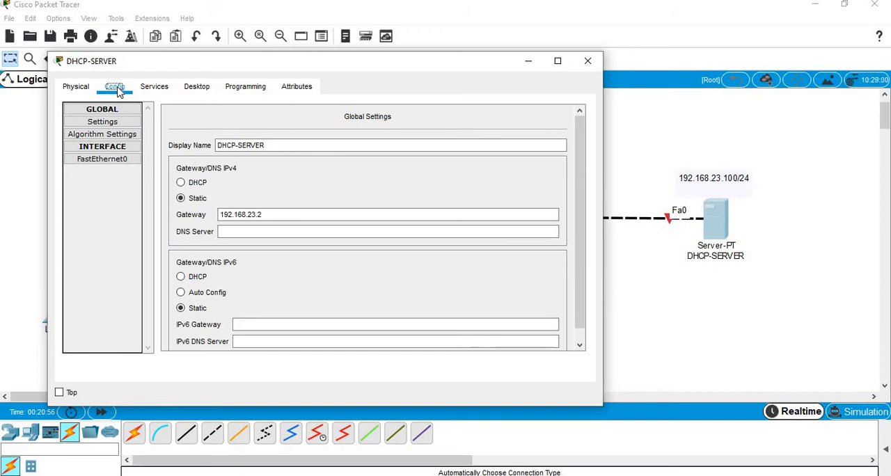
left_click(157, 92)
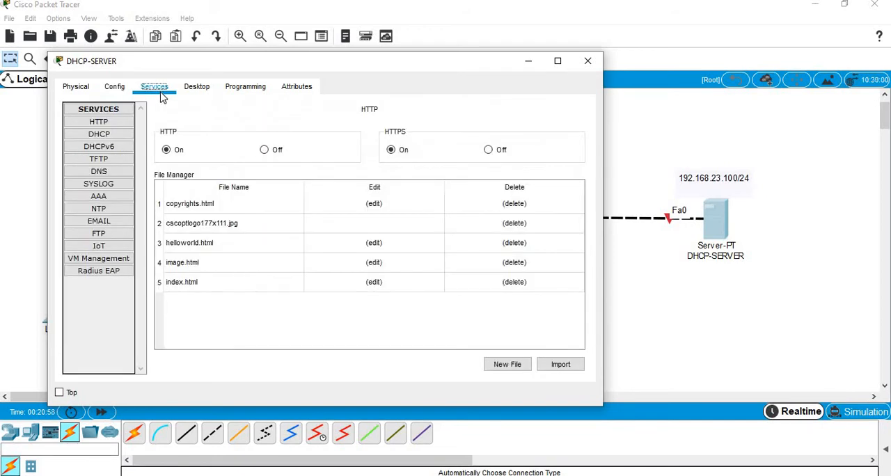
left_click(119, 139)
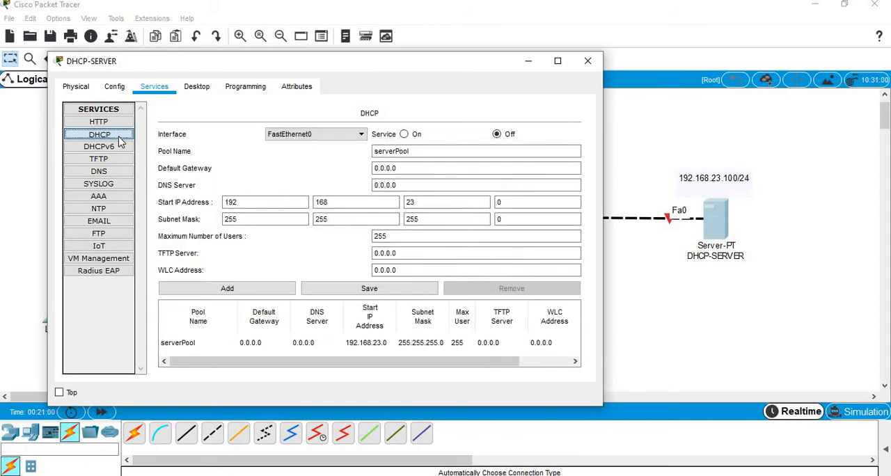
left_click(408, 136)
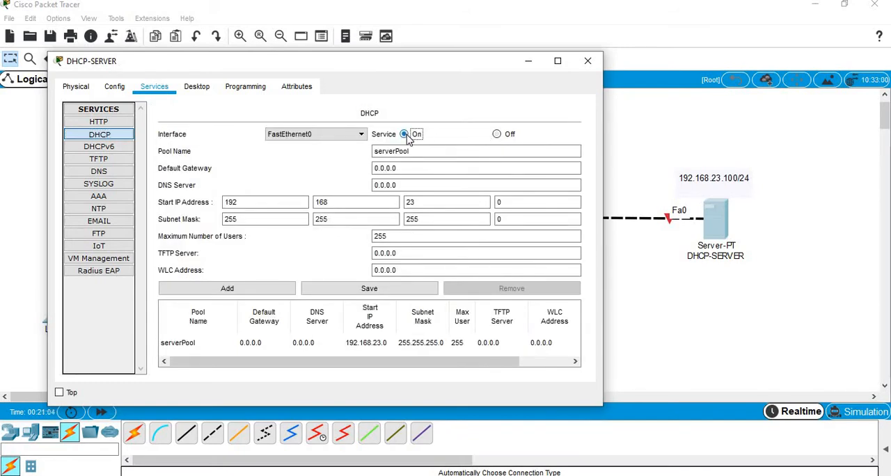
left_click(359, 136)
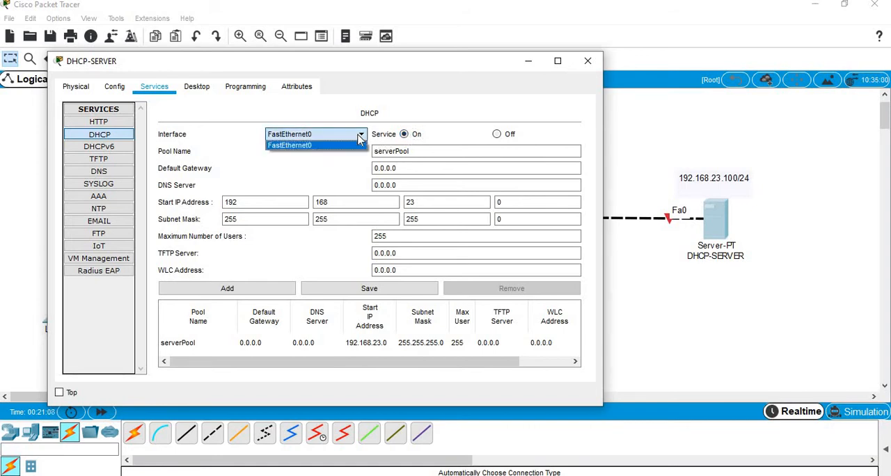
left_click(359, 138)
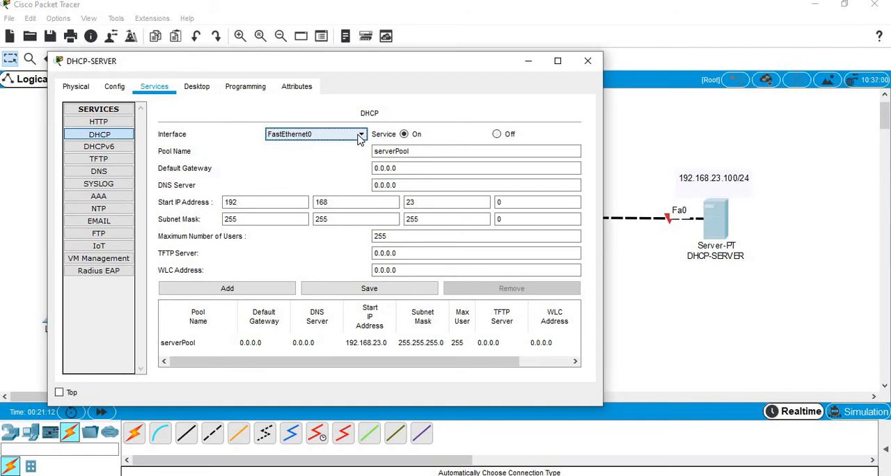
Step: Enter 192.168.12.2 as the default gateway of the DHCP pool serverPool
left_click(435, 151)
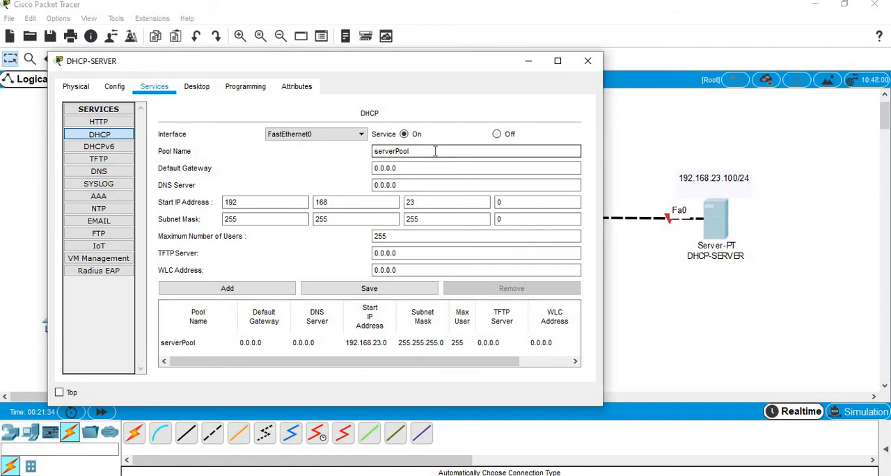
left_click(426, 169)
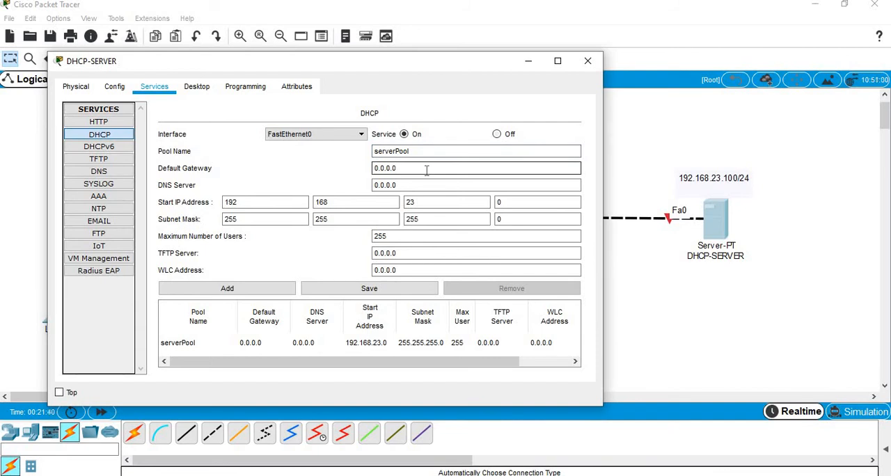
triple_click(426, 169)
type("192.168.12.2")
Step: Narrow and move the server window to uncover the topology, and enter 8.8.8.8 as the pool's DNS server
left_click_drag(374, 64, 696, 81)
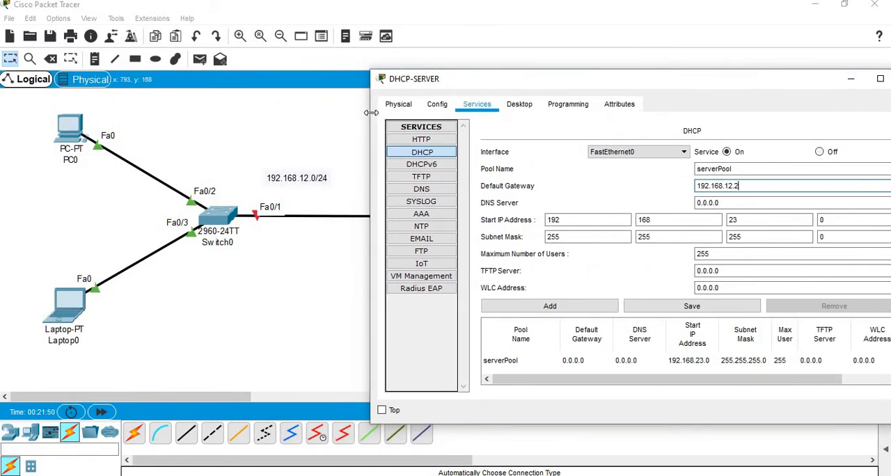
left_click_drag(402, 78, 585, 78)
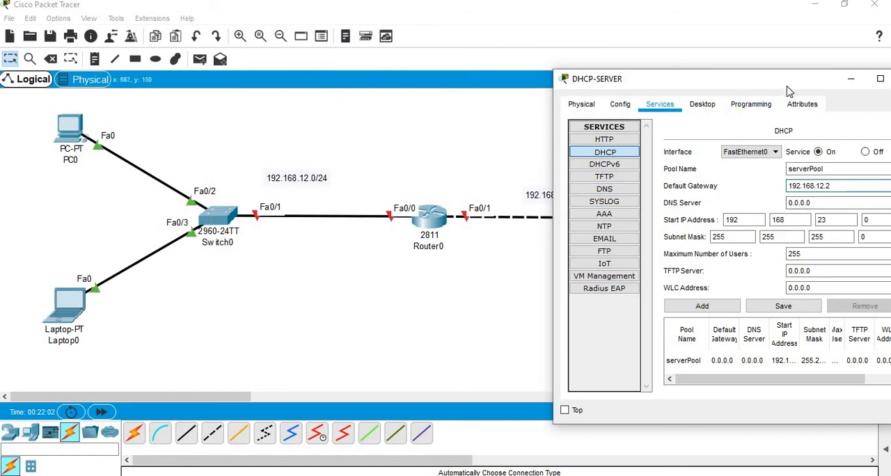
left_click_drag(788, 90, 702, 55)
double_click(751, 169)
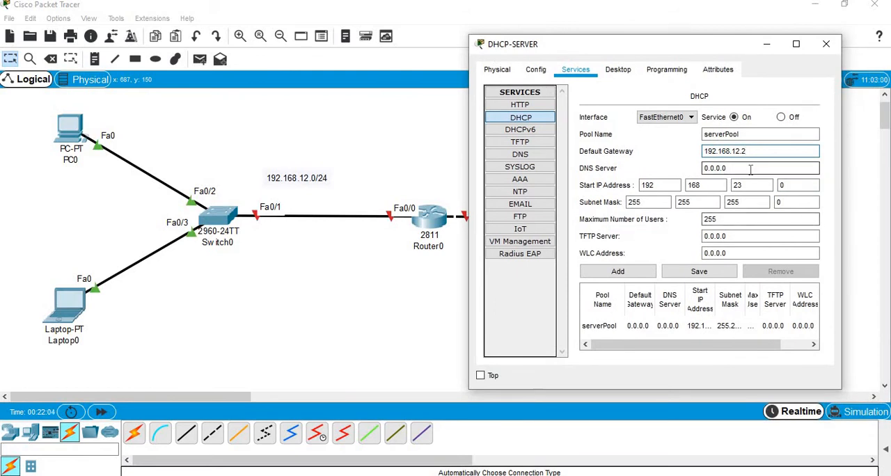
triple_click(751, 170)
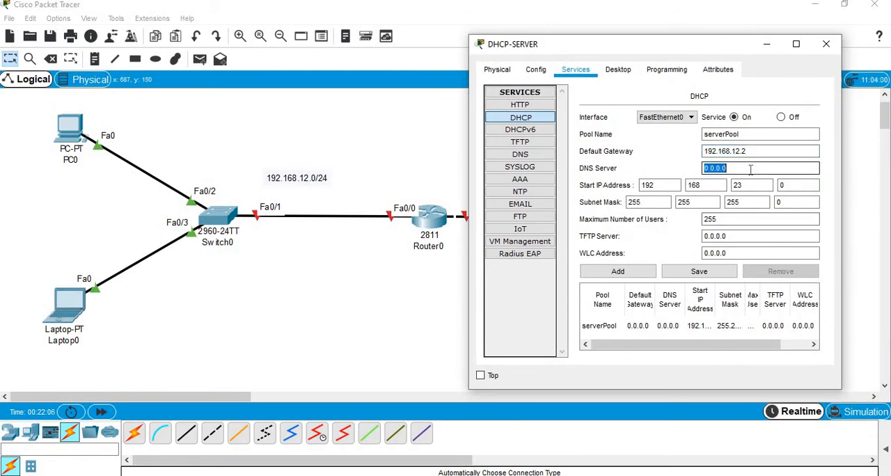
type("8.8.8.8")
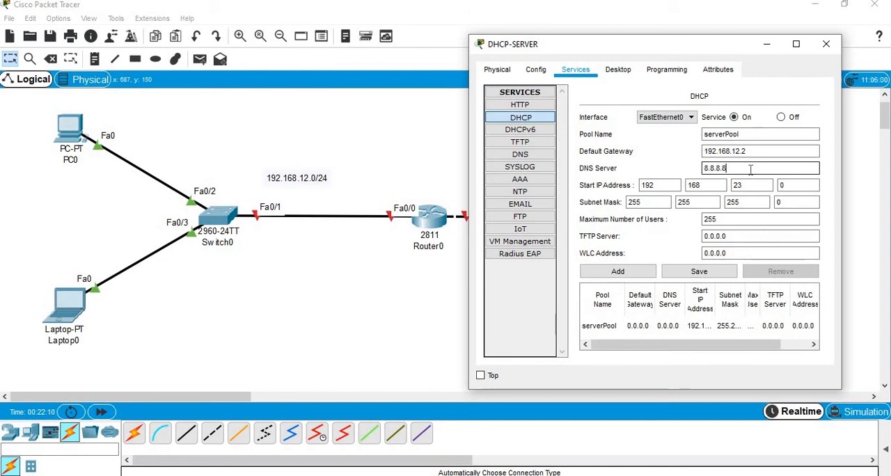
Step: Enter the pool's start IP address 192.168.12.11 and try to save serverPool
left_click(670, 186)
left_click(725, 186)
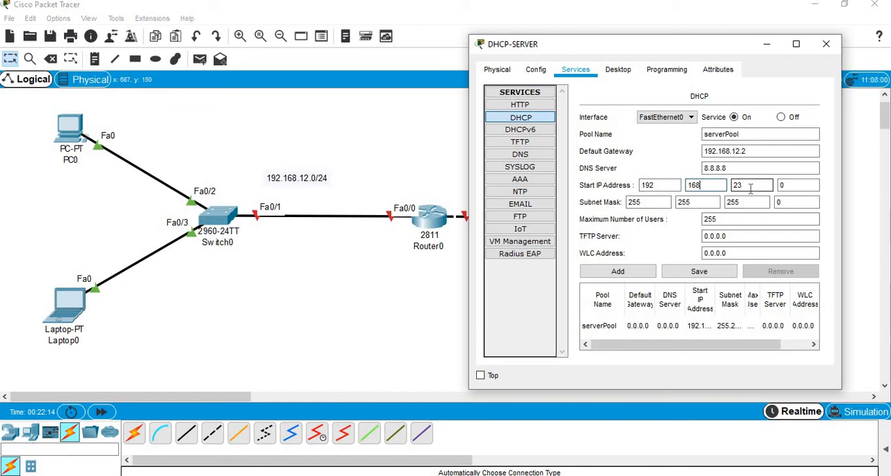
left_click(797, 44)
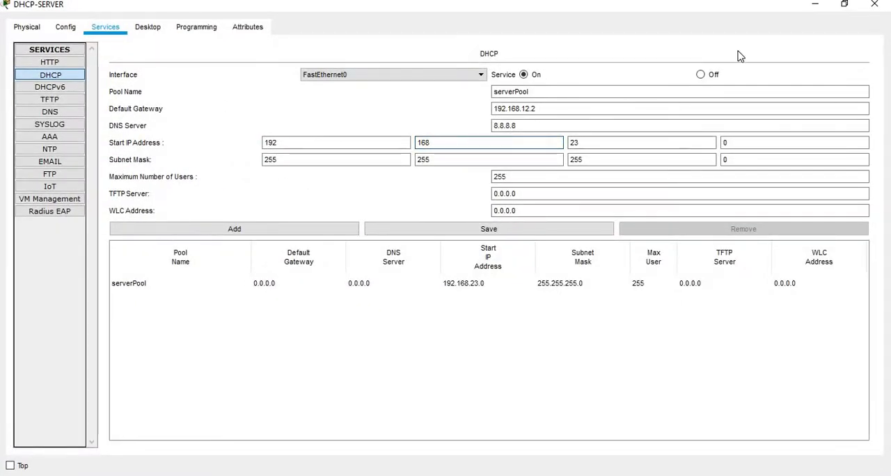
left_click(845, 4)
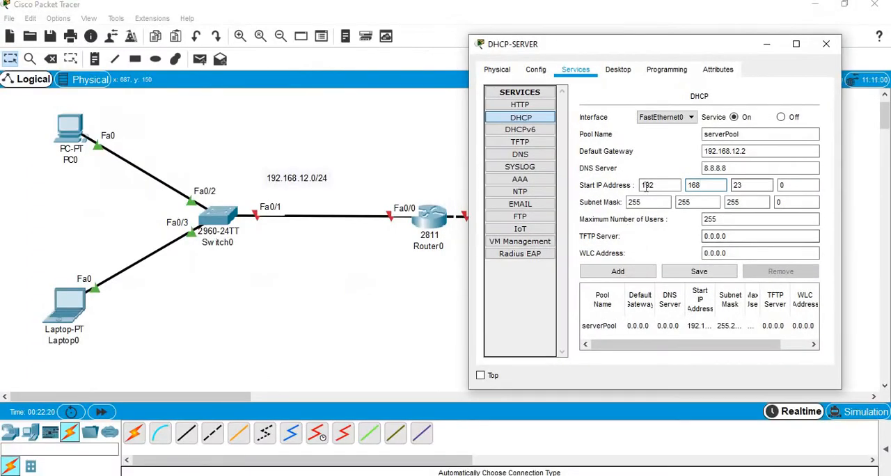
left_click(662, 186)
left_click(744, 186)
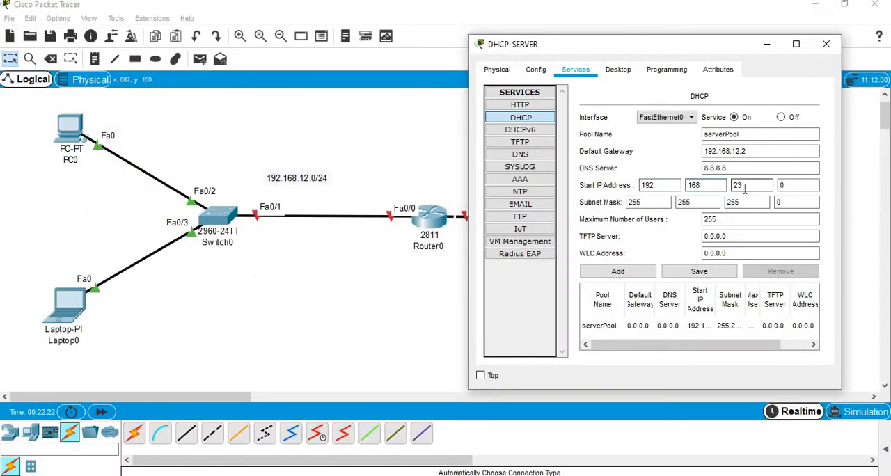
type("1")
double_click(783, 185)
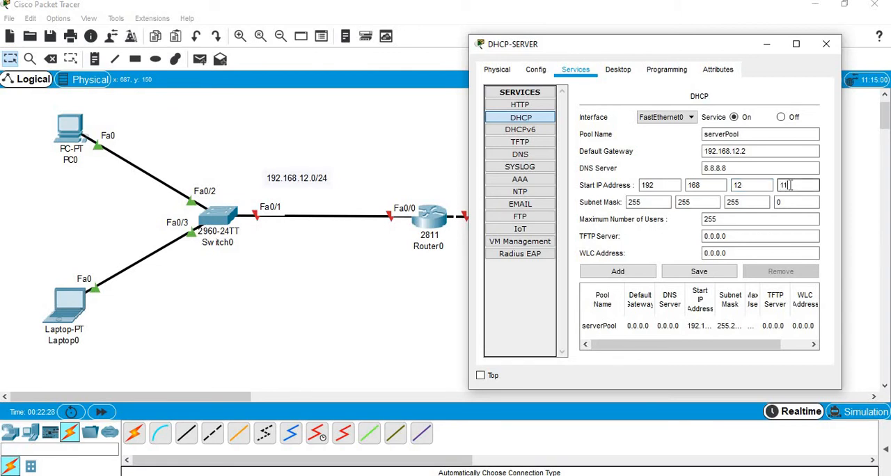
left_click(753, 193)
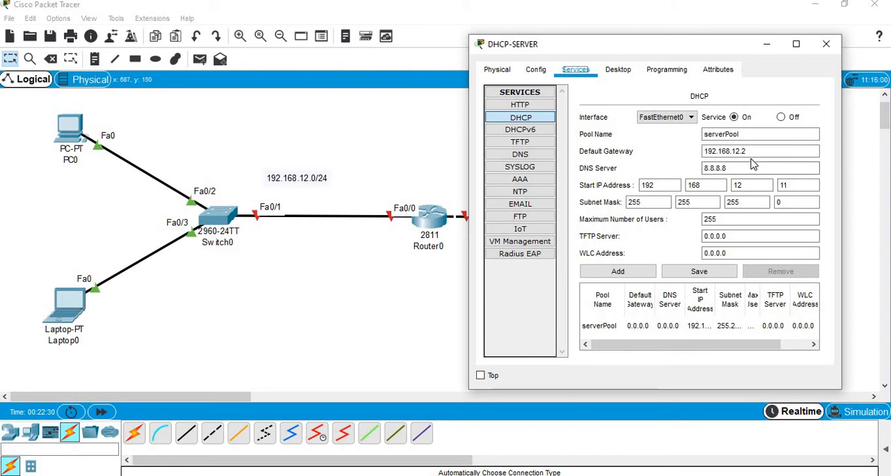
left_click(756, 188)
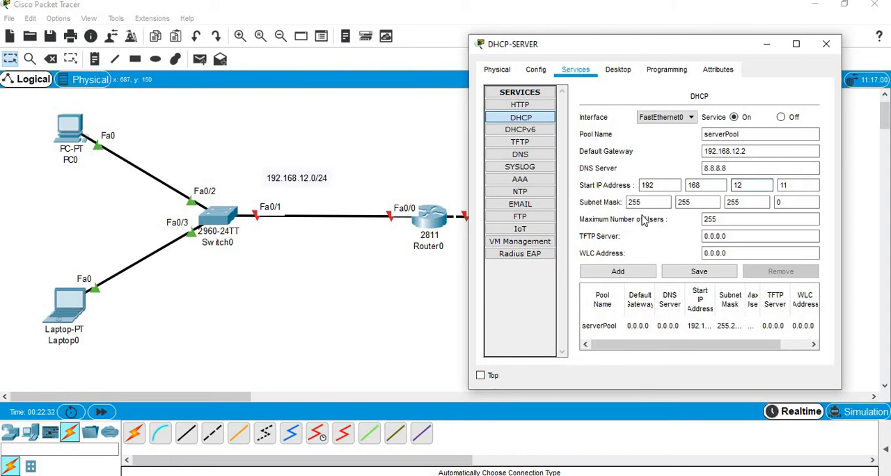
left_click(790, 202)
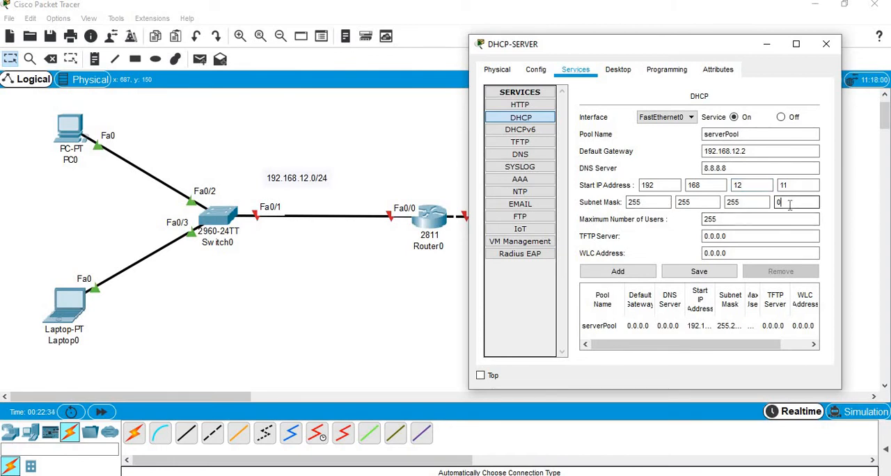
left_click(699, 272)
Step: Select the existing serverPool entry and set its default gateway to 192.168.12.2 and DNS server to 8.8.8.8
left_click(667, 330)
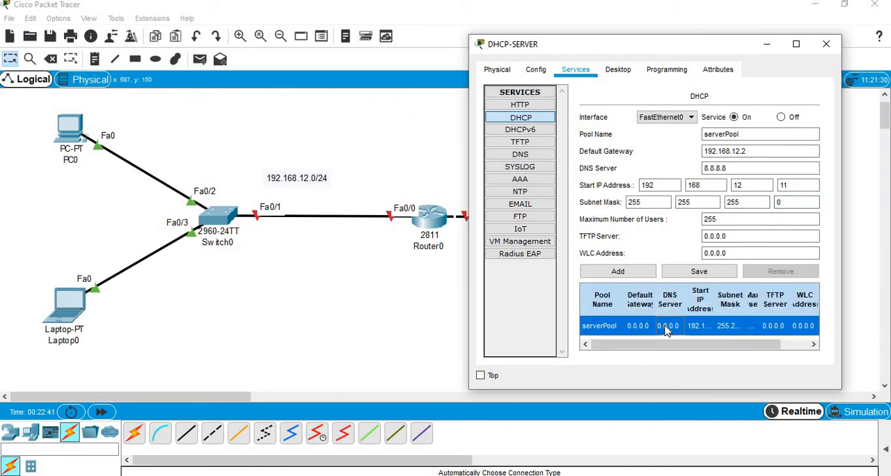
left_click(739, 151)
triple_click(739, 151)
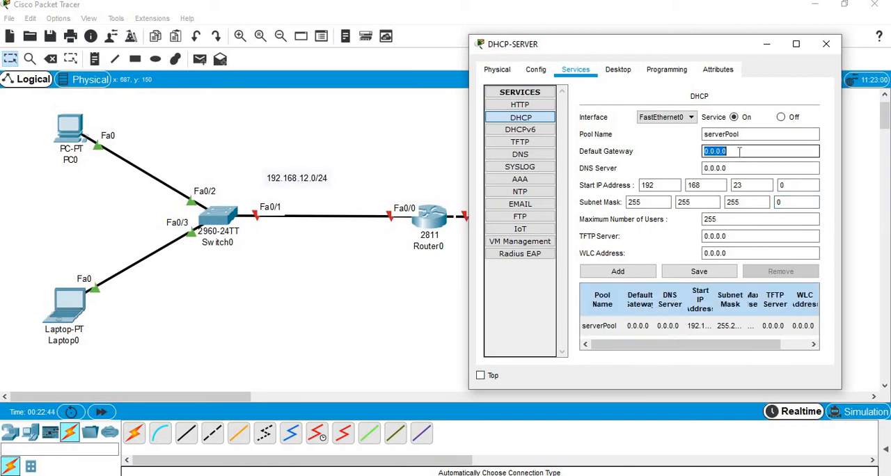
type("192.168.12.2")
key("Tab")
type("8.8")
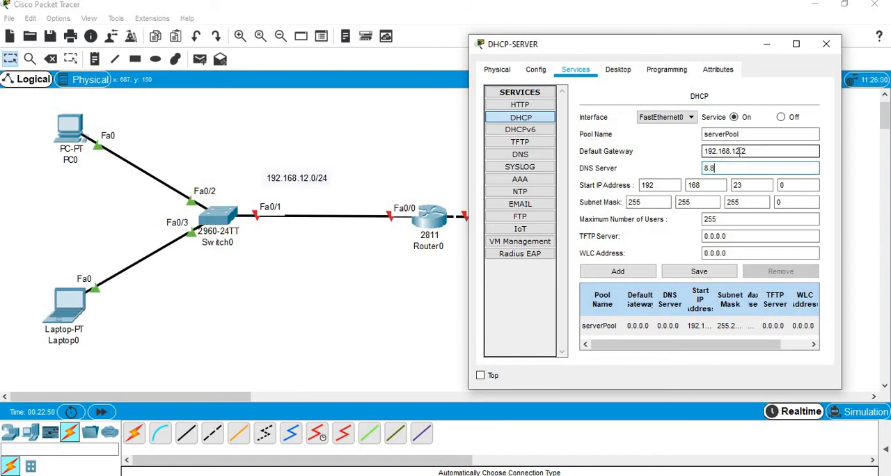
type(".8.8")
Step: Set serverPool's start IP address to 192.168.12.11 and save the pool
key("Tab")
key("Tab")
key("Tab")
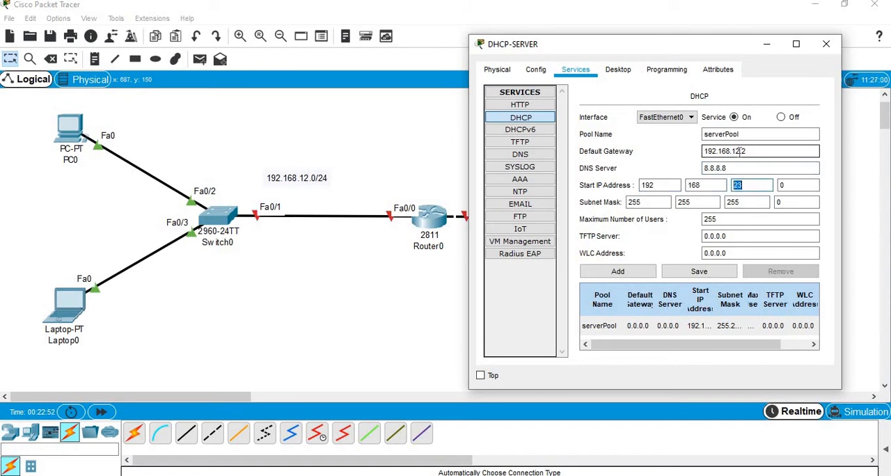
key("Tab")
type("1")
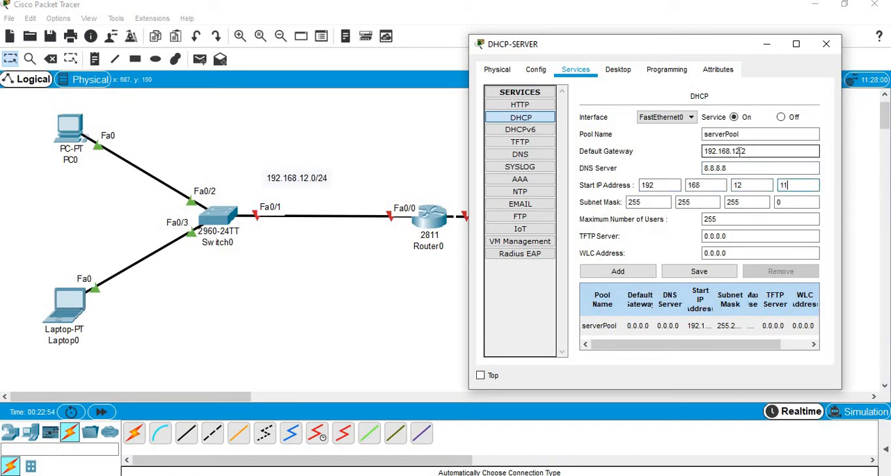
left_click(731, 278)
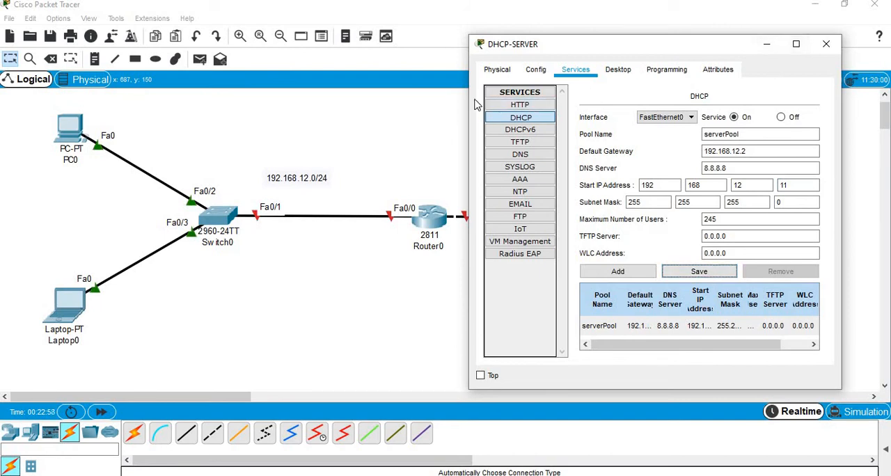
Step: Widen the DHCP-SERVER window, check the saved serverPool entry and the server's gateway and static IP settings, and minimise the window
left_click_drag(466, 98, 195, 109)
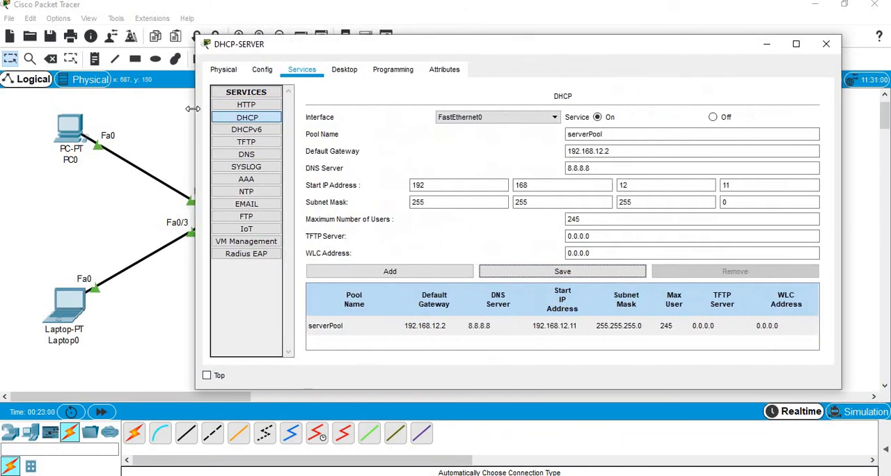
left_click(556, 334)
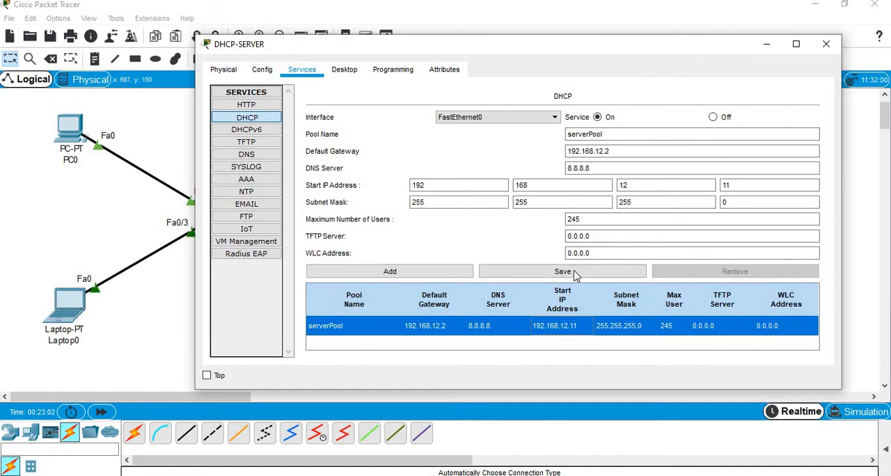
left_click(270, 78)
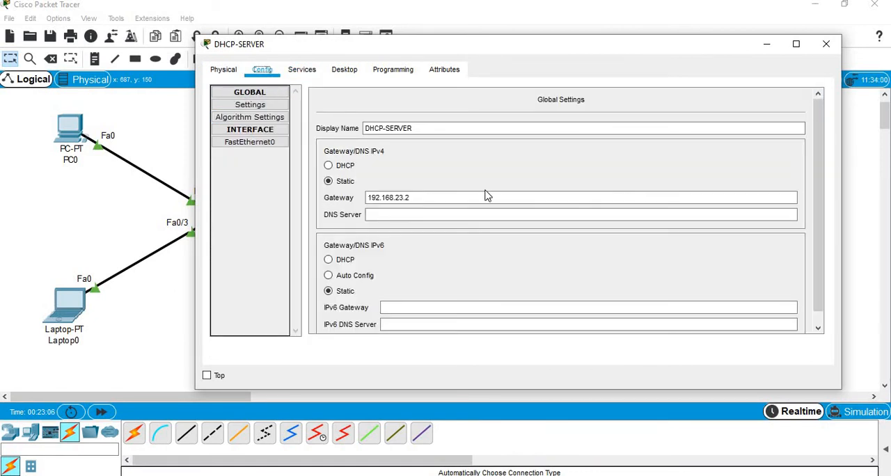
left_click(424, 202)
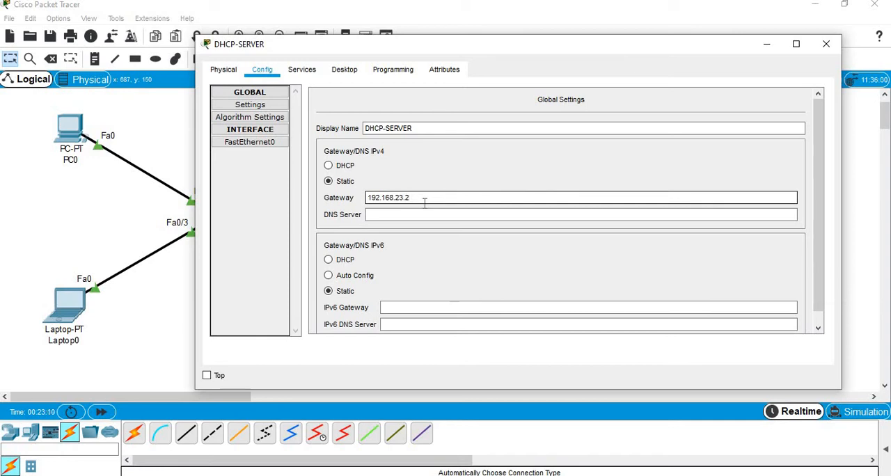
left_click(345, 70)
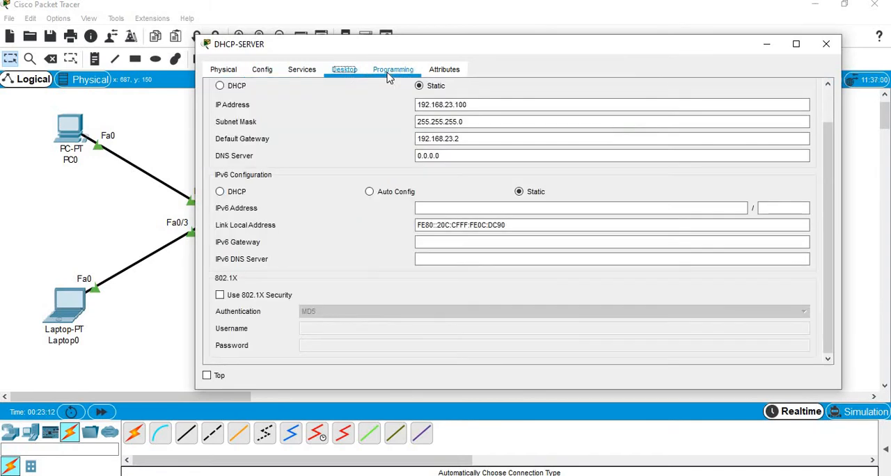
left_click(389, 74)
left_click(444, 70)
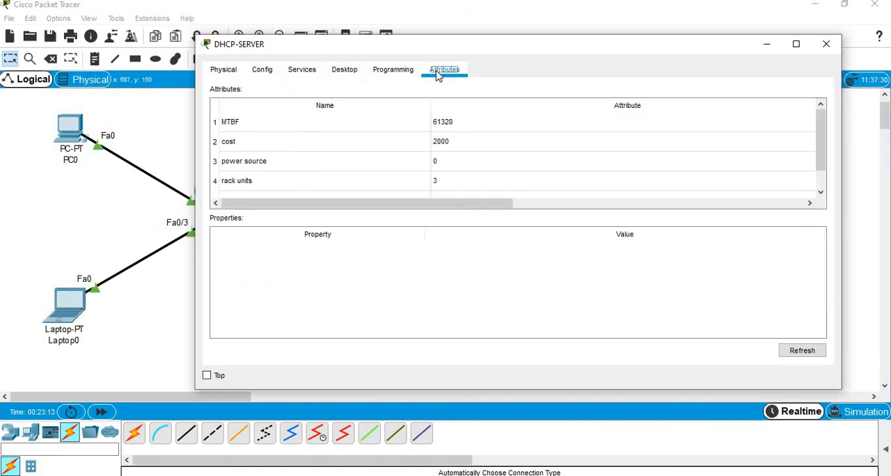
left_click(399, 74)
left_click(346, 72)
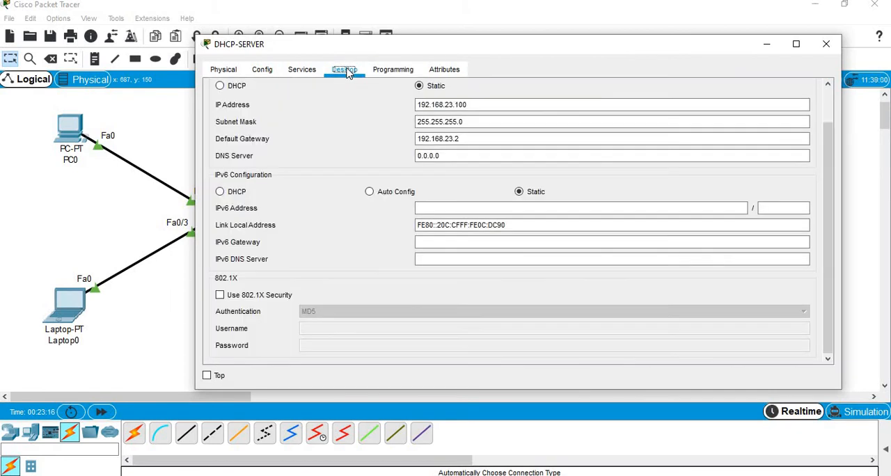
left_click(302, 71)
left_click(272, 73)
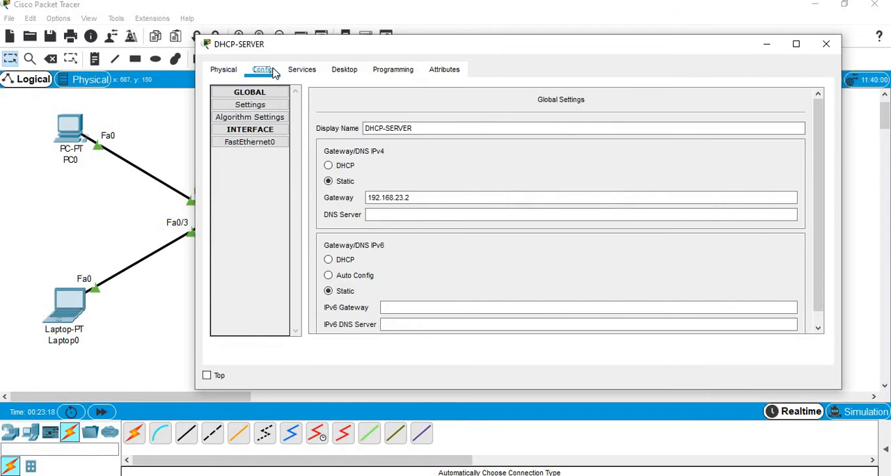
left_click(224, 69)
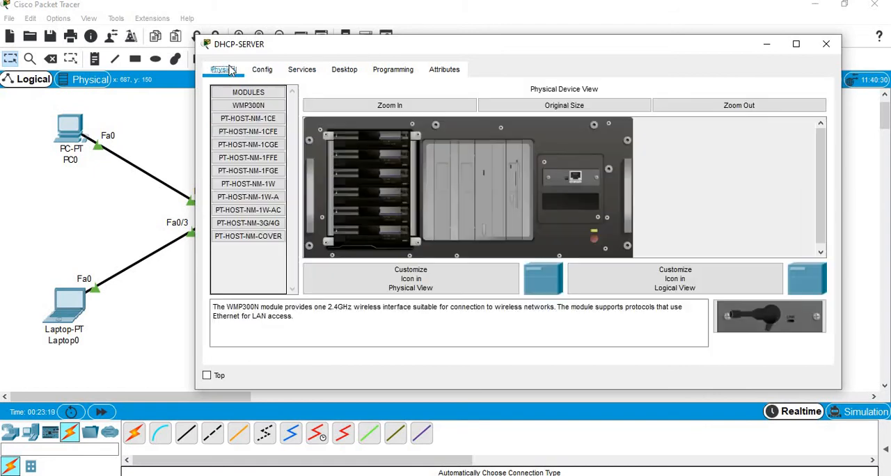
left_click(763, 45)
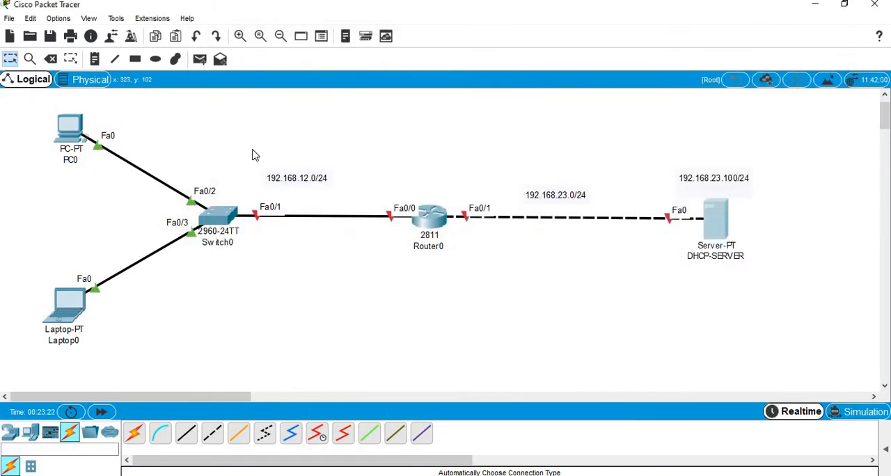
Step: Open Router0's command line and answer no to the initial configuration dialog
left_click(431, 220)
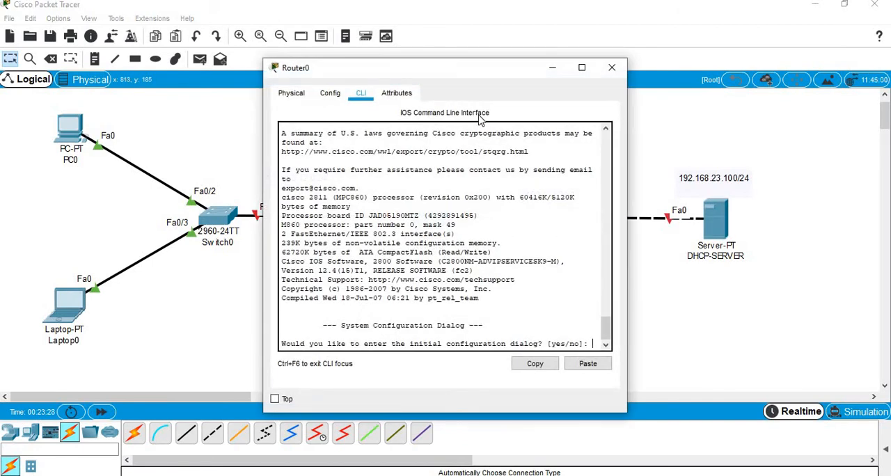
type("no")
key("Return")
key("Return")
key("Return")
key("Return")
Step: Enter privileged mode on Router0 and start global configuration with conf terminal
type("er>e")
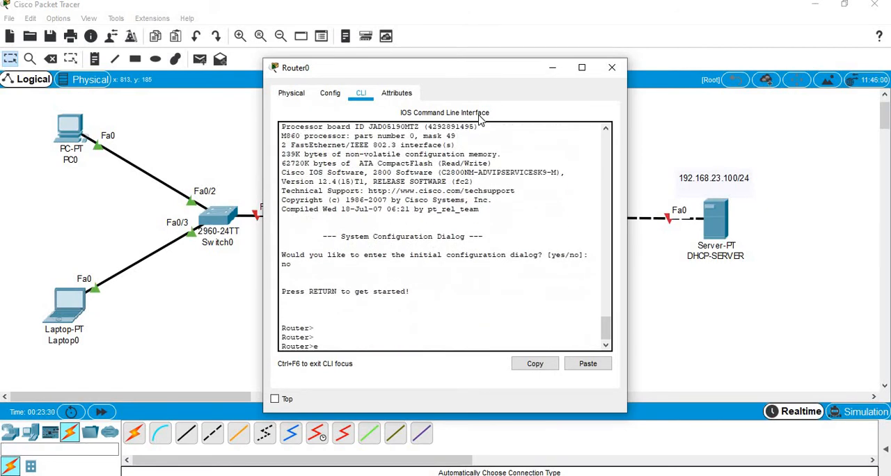
type("n")
key("Return")
key("Return")
key("Return")
type("conf te")
key("Tab")
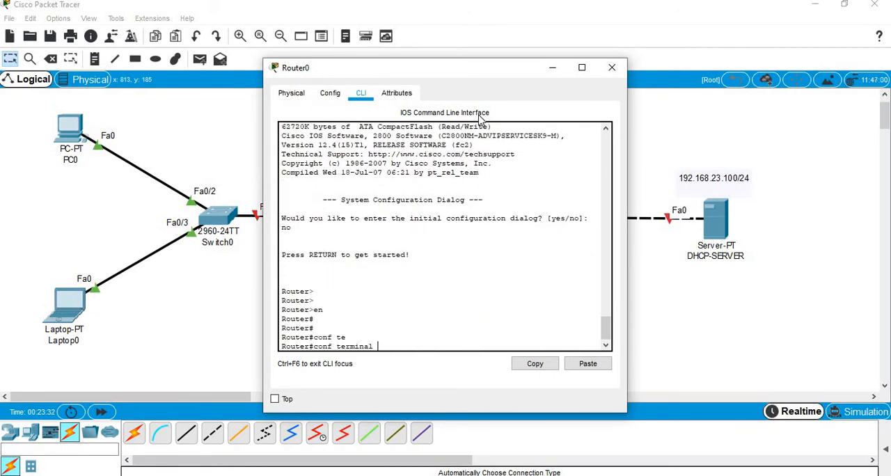
key("Return")
key("Return")
Step: Assign IP address 192.168.12.2 with mask 255.255.255.0 to Router0's interface FastEthernet 0/0
type("int")
key("Tab")
type("fa")
key("Tab")
type("0")
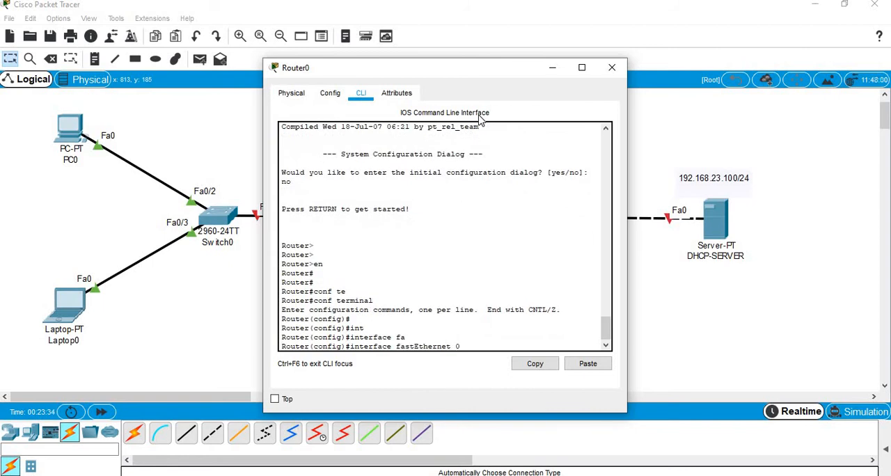
key("Return")
key("Return")
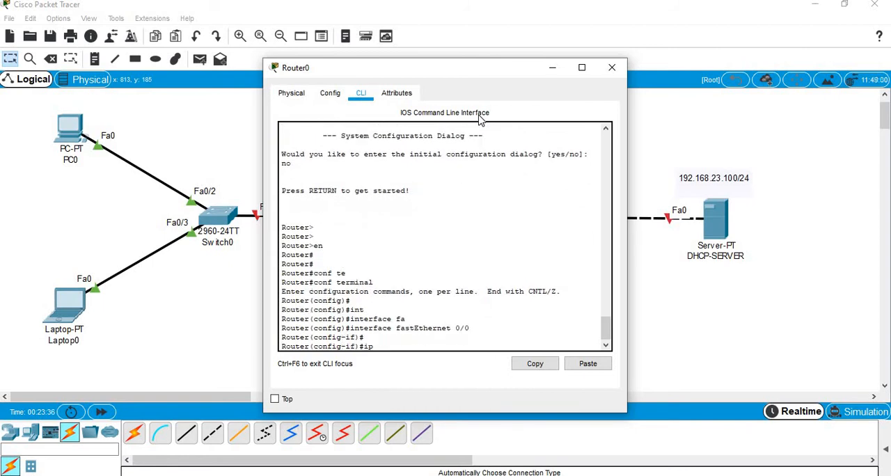
type("ip add")
key("Tab")
type("19")
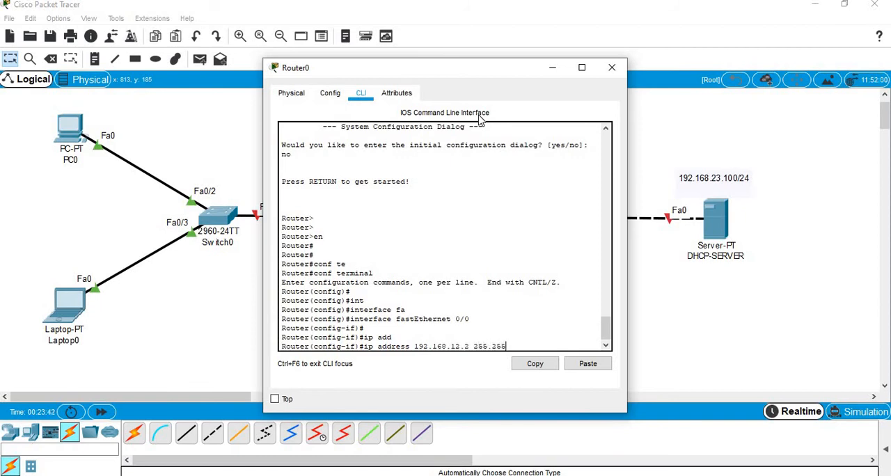
key("Return")
key("Return")
Step: Enable FastEthernet 0/0 with no shutdown and exit its interface configuration
type("no")
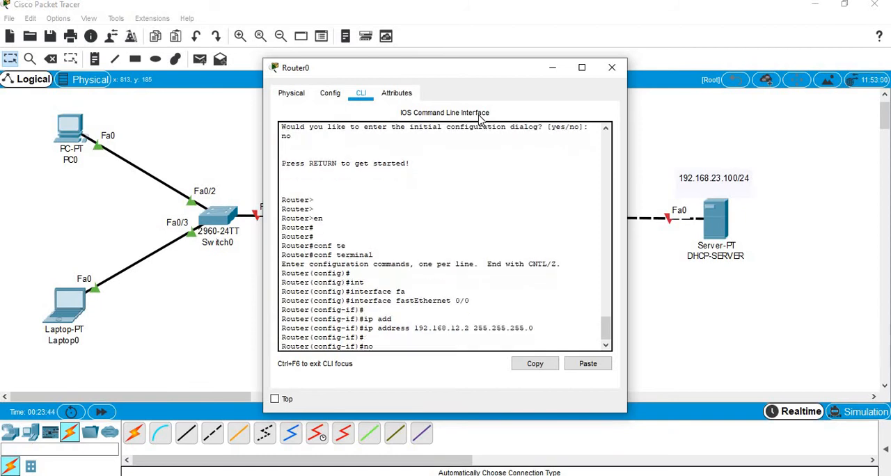
type(" sh")
key("Tab")
key("Return")
type("exi")
key("Return")
Step: Assign IP address 192.168.23.2 with mask 255.255.255.0 to Router0's interface FastEthernet 0/1
type("int")
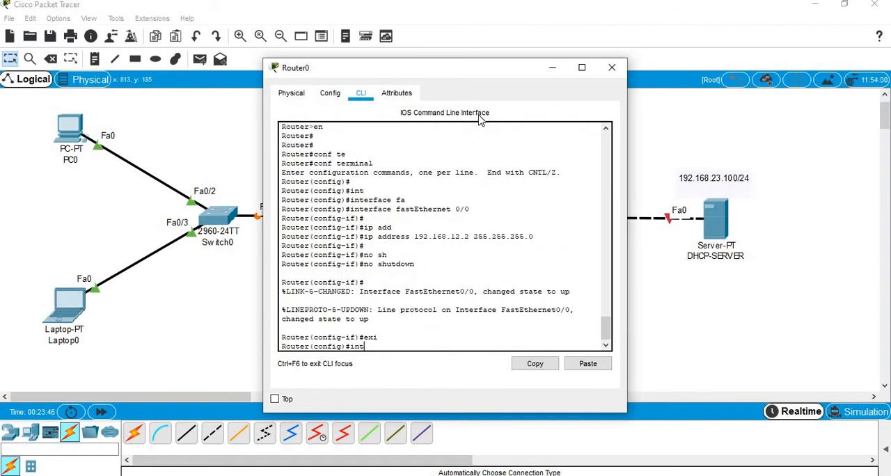
key("Tab")
type("fa")
key("Tab")
type("0/1")
key("Return")
type("ip")
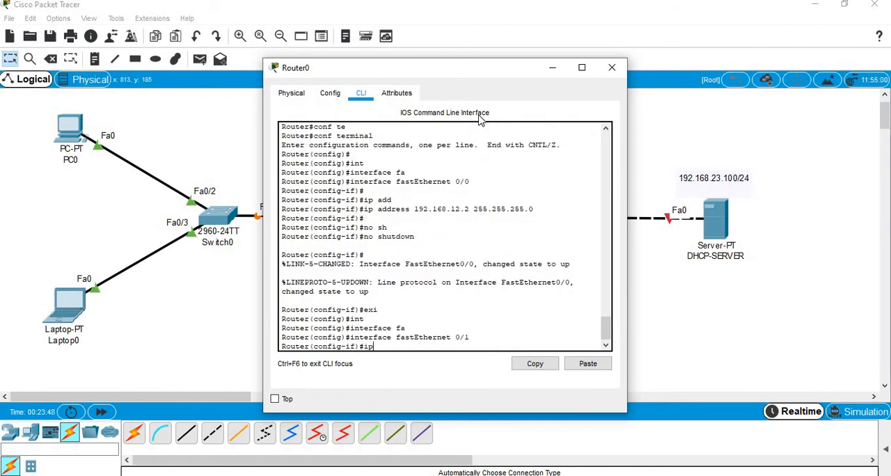
type(" add")
key("Tab")
type("192.168.")
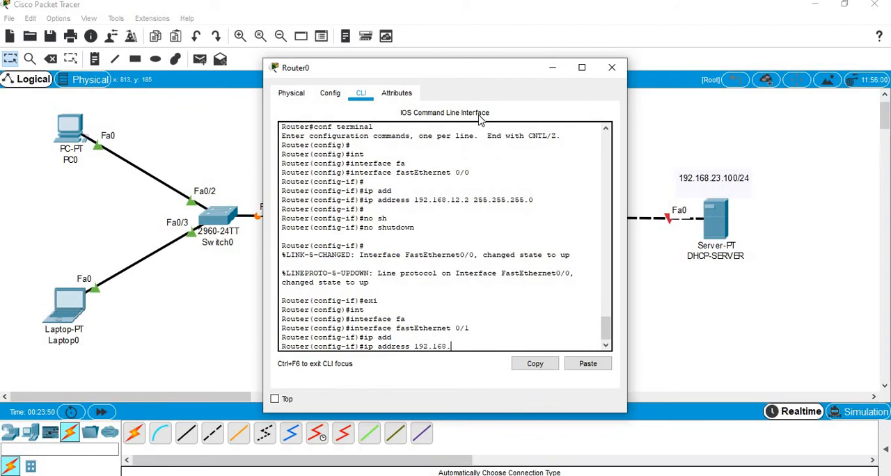
type("23.2 255.255.")
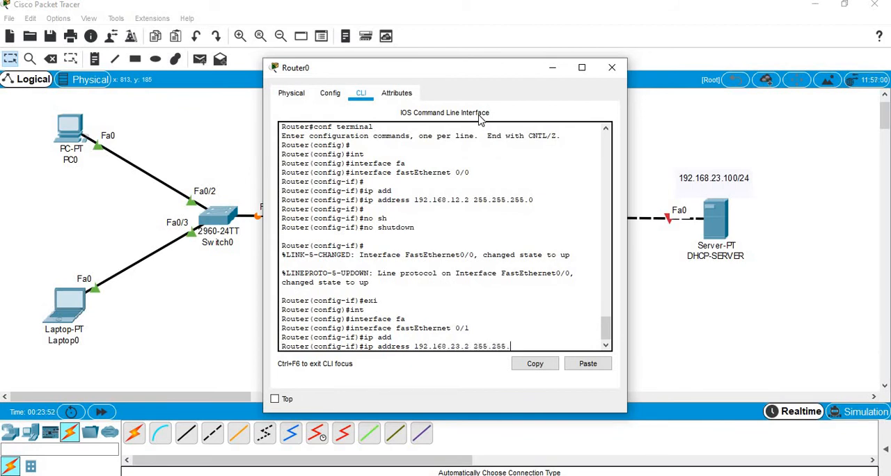
type("255.0")
key("Return")
key("Return")
Step: Enable FastEthernet 0/1 with no shutdown and end the configuration session
type("no s")
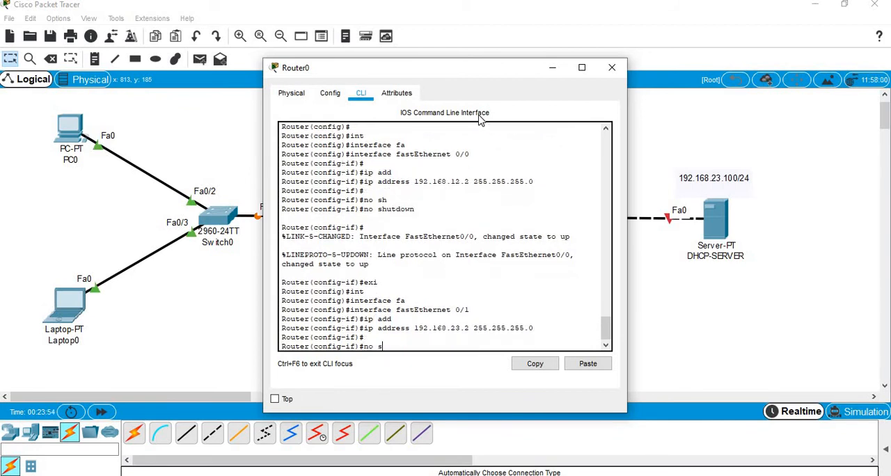
type("h")
key("Tab")
key("Return")
type("end")
key("Return")
key("Return")
key("Return")
key("Return")
key("Return")
key("Return")
key("Return")
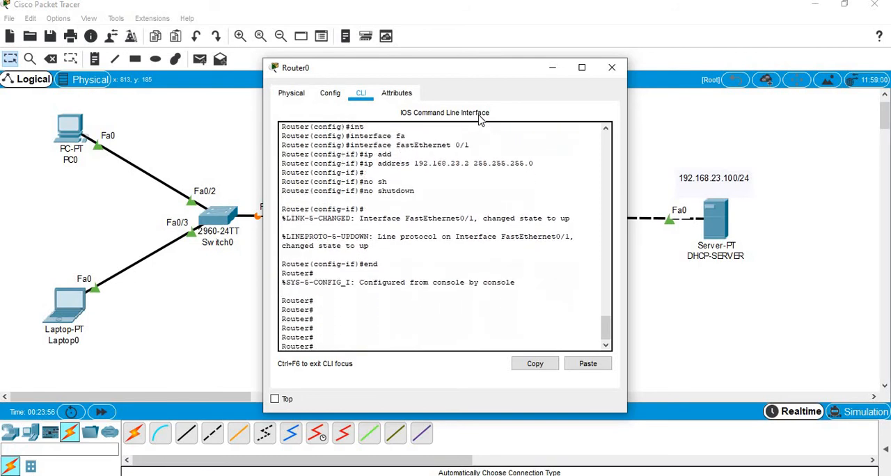
Step: Re-enter global configuration on Router0 and open interface FastEthernet 0/0 for configuration
type("conf te")
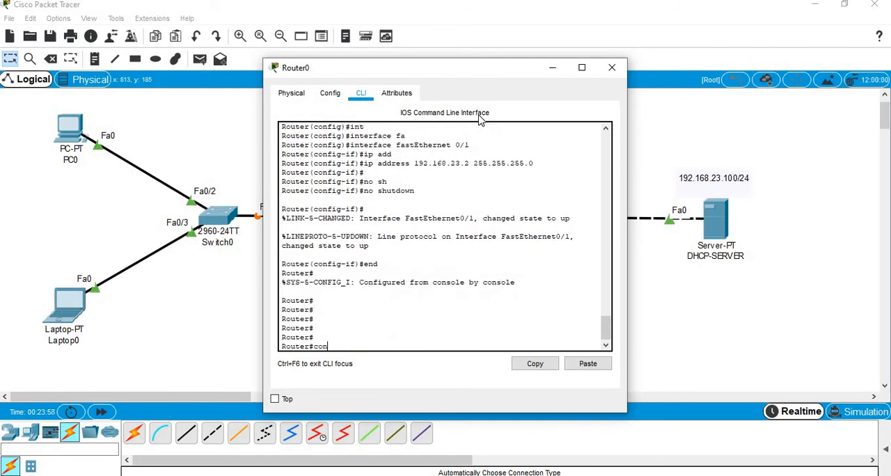
key("Tab")
key("Return")
key("Return")
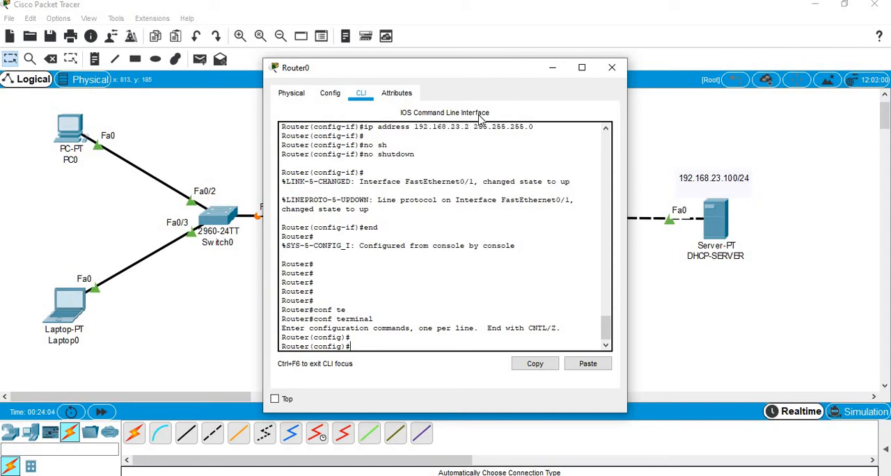
type("int")
key("Tab")
type("fa")
key("Tab")
type("0")
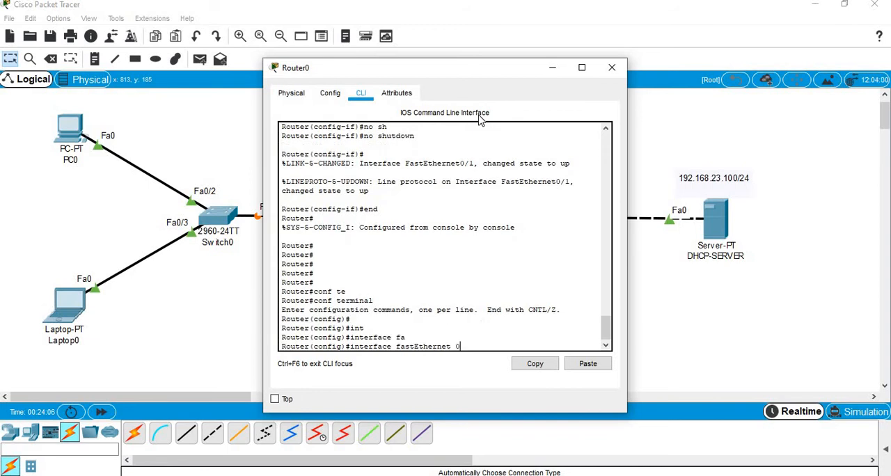
key("Return")
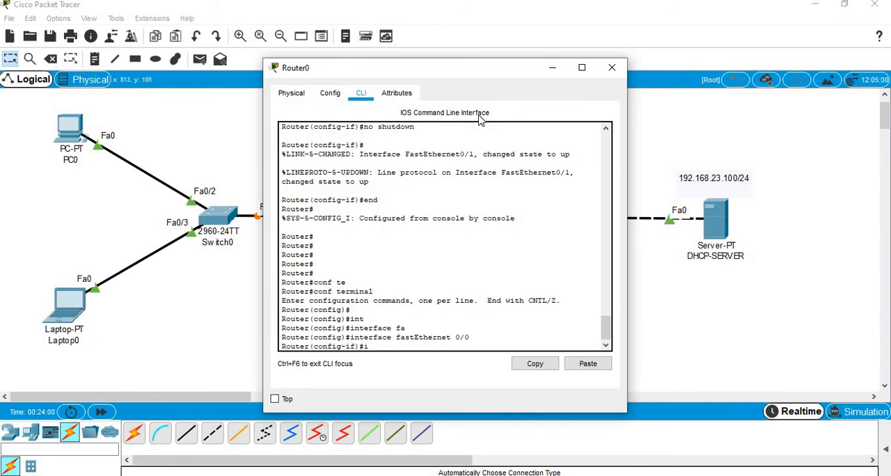
Step: Set ip helper-address 192.168.23.100 on FastEthernet 0/0, end the configuration and close the Router0 window
type("ip he")
key("Tab")
type("lp")
key("Tab")
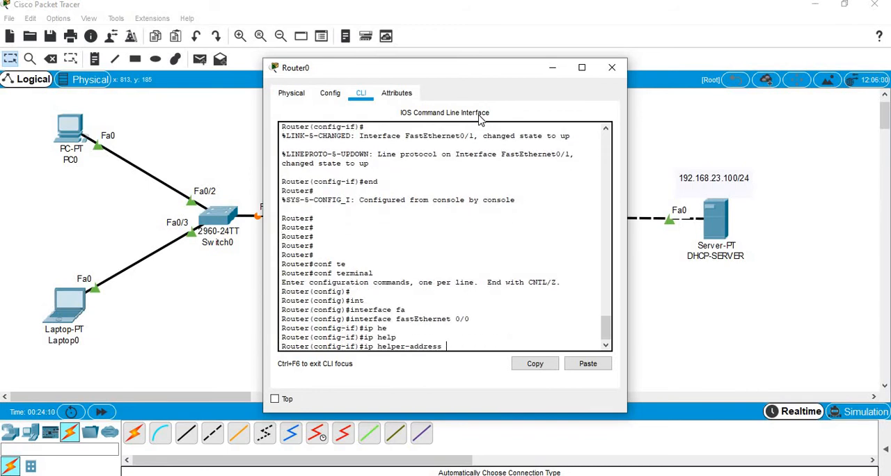
type("192.168.23.100")
key("Return")
key("Return")
key("Return")
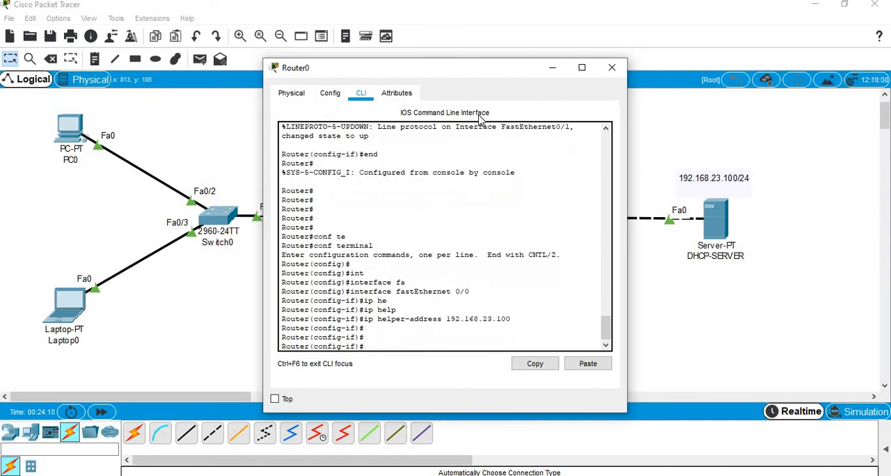
type("end")
key("Return")
key("Return")
key("Return")
key("Return")
key("Return")
key("Return")
key("Return")
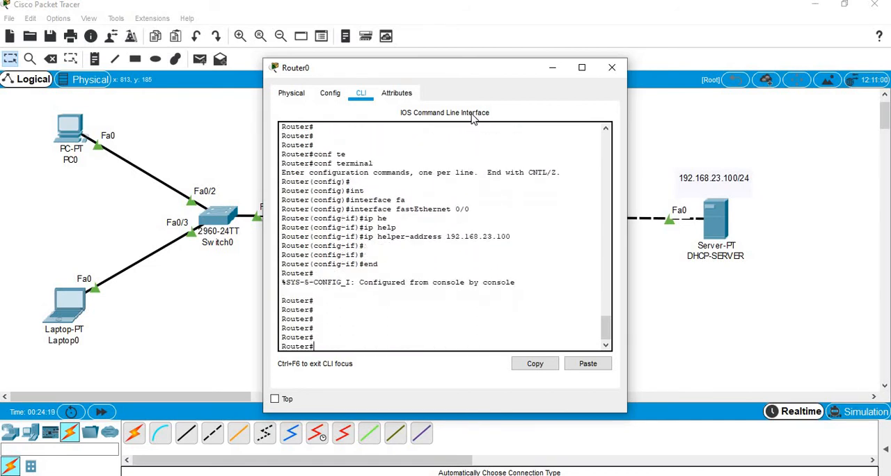
left_click(622, 69)
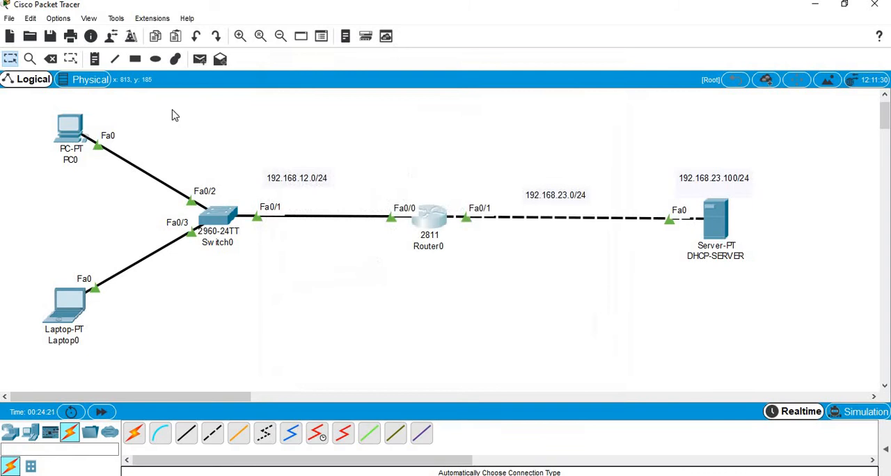
Step: Set PC0's IPv4 configuration to DHCP, then toggle to Static and back to DHCP to repeat the address request
left_click(73, 129)
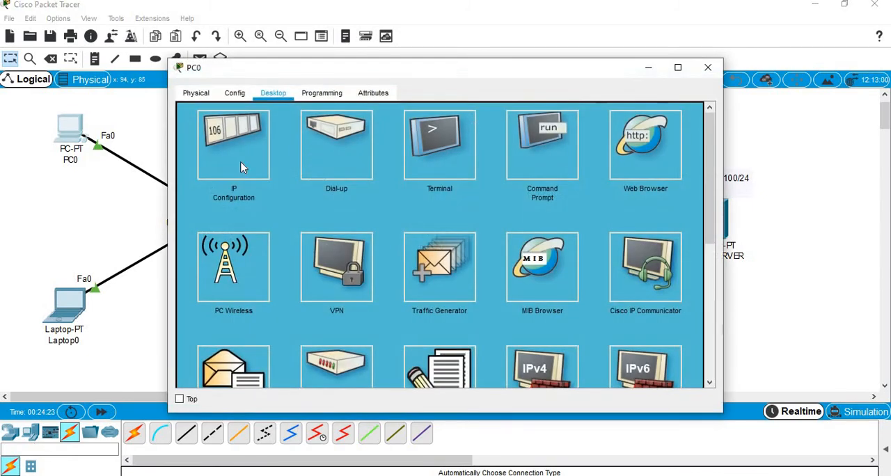
left_click(242, 167)
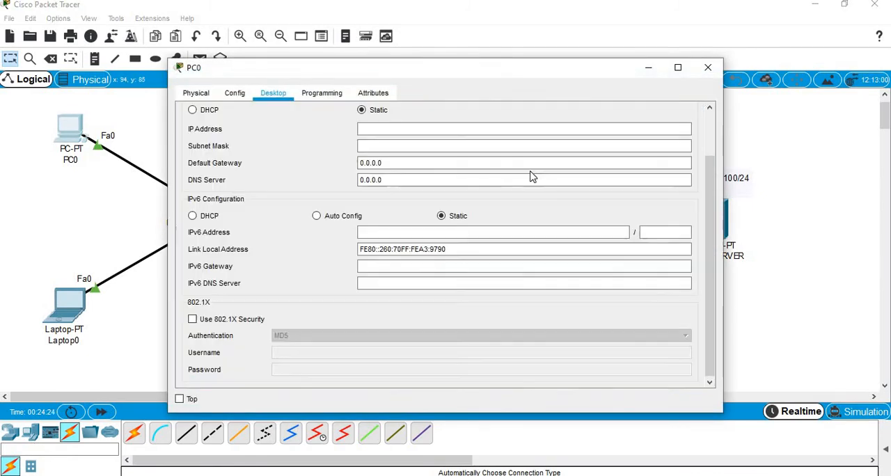
left_click(195, 113)
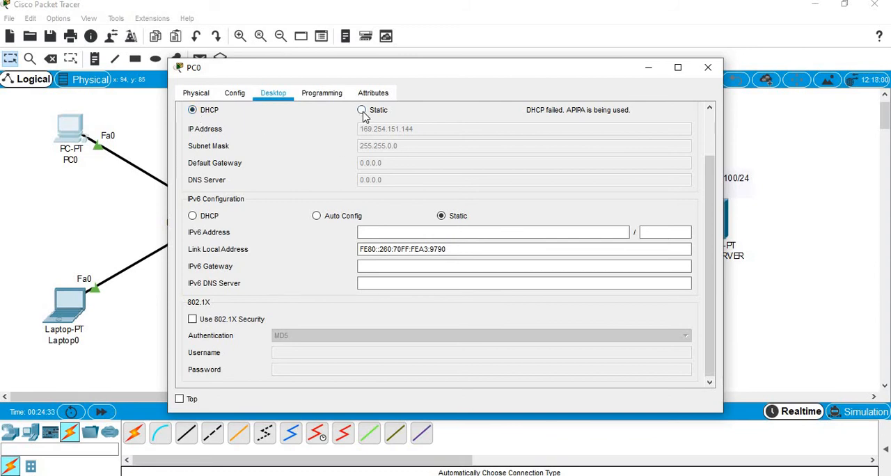
left_click(362, 111)
left_click(193, 112)
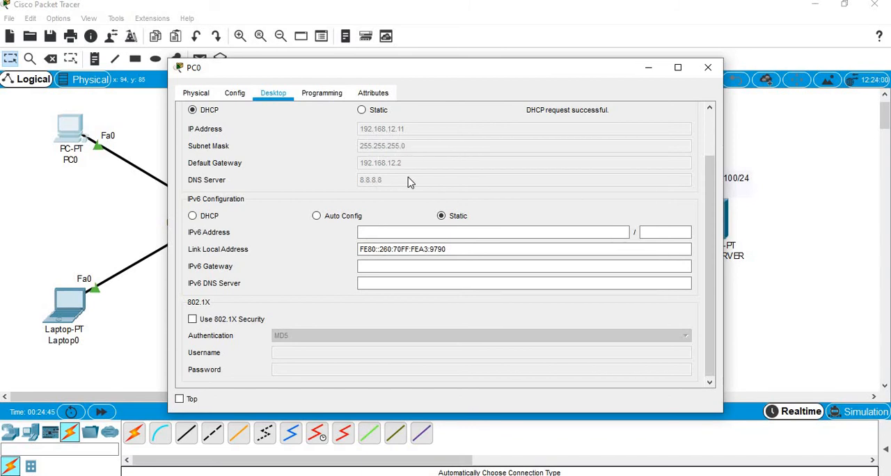
left_click(241, 96)
left_click(273, 94)
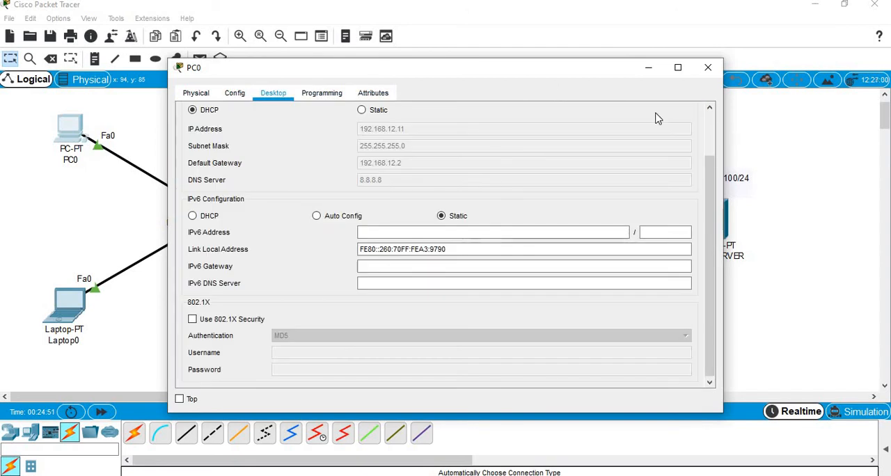
left_click(196, 93)
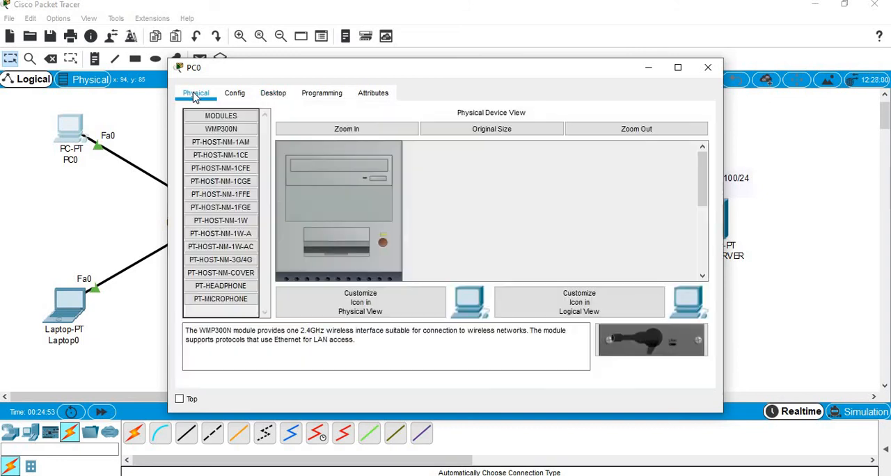
left_click(369, 99)
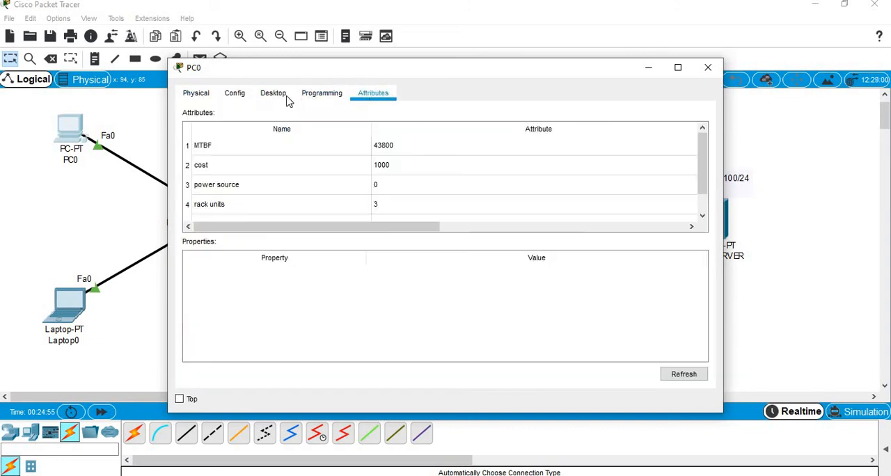
left_click(269, 100)
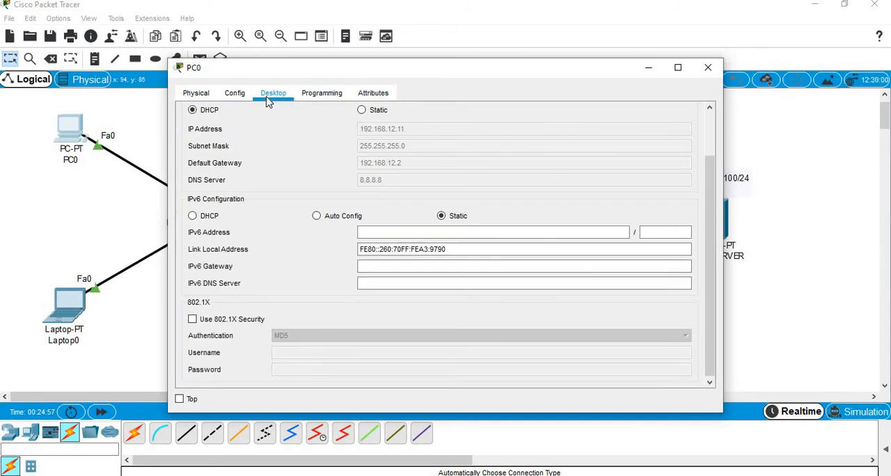
Step: Close PC0's IP configuration and run ipconfig in its Command Prompt
left_click(711, 124)
left_click(688, 115)
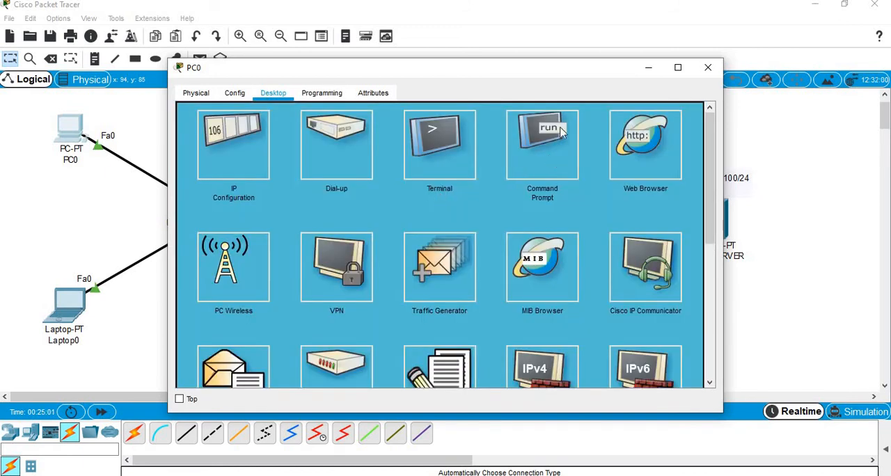
left_click(550, 157)
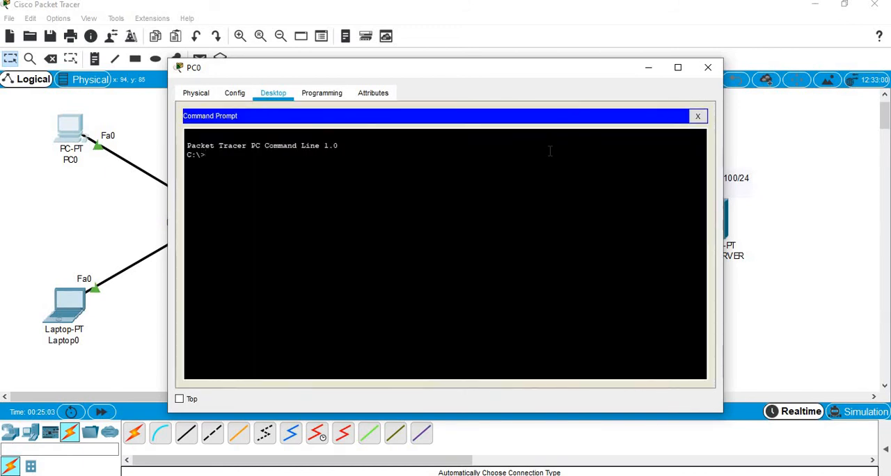
type("ipcongfig")
key("Return")
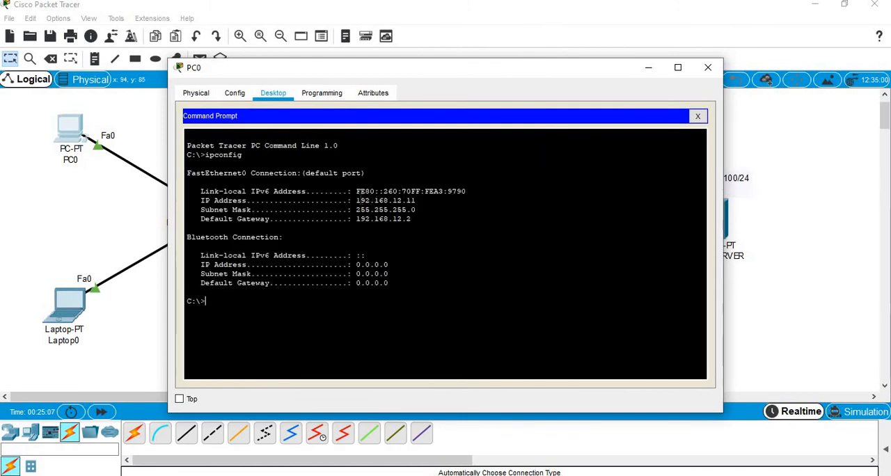
Step: Examine PC0's IP address, subnet mask and default gateway in the ipconfig output and close the PC0 window
left_click_drag(356, 201, 377, 219)
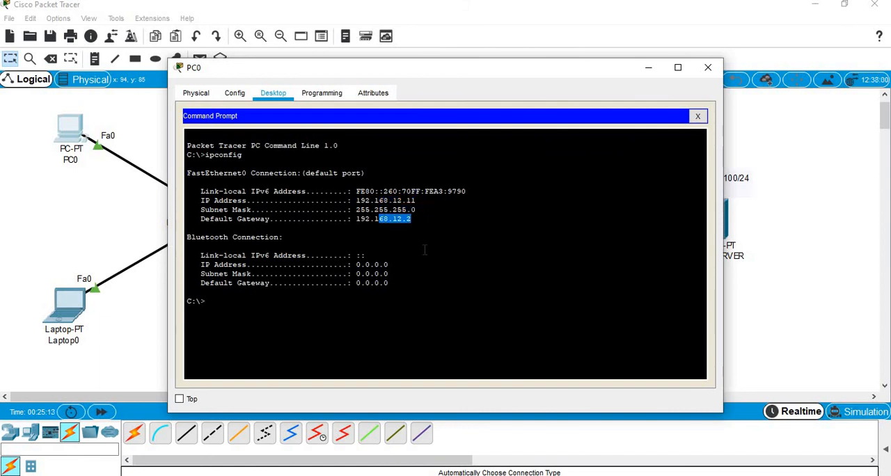
left_click(424, 249)
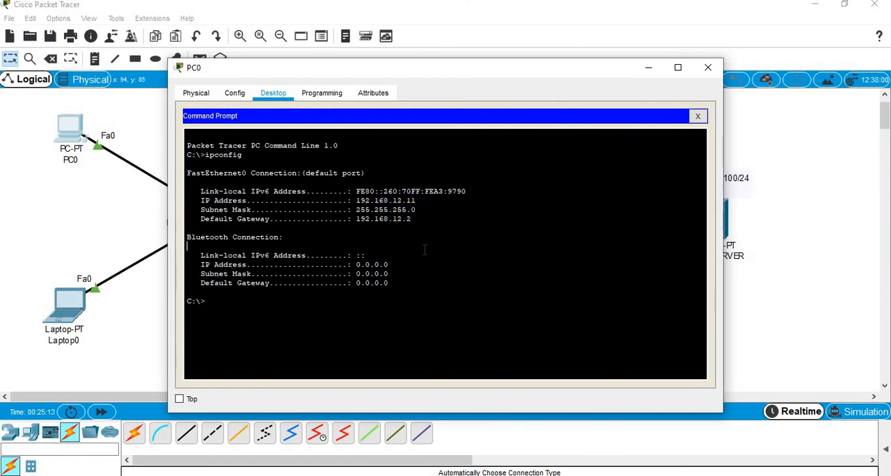
left_click(697, 117)
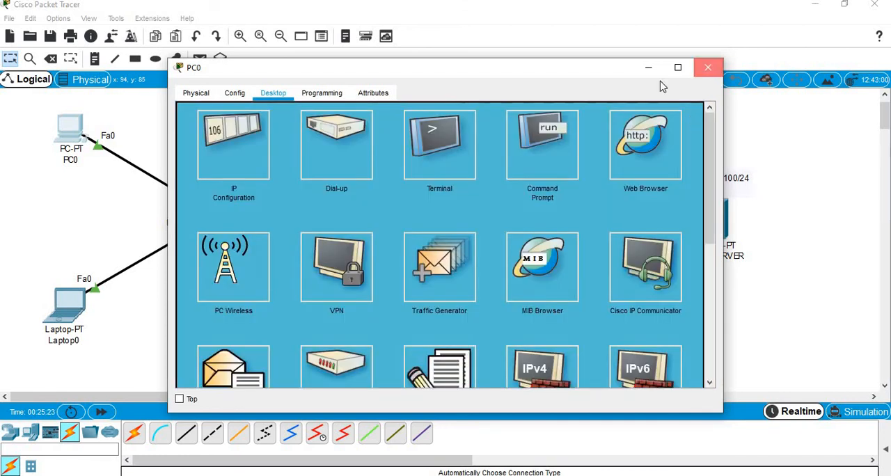
left_click(708, 67)
Step: Set Laptop0's IPv4 configuration to DHCP and close its IP configuration
left_click(69, 319)
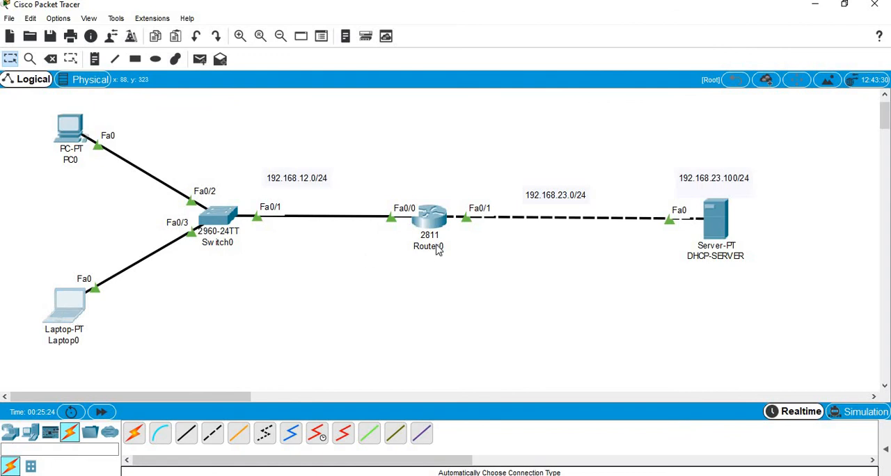
left_click(324, 94)
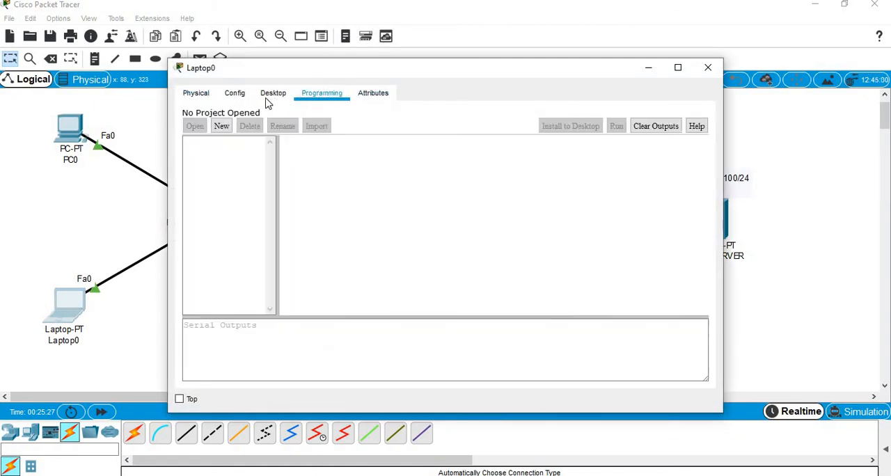
left_click(269, 95)
left_click(262, 170)
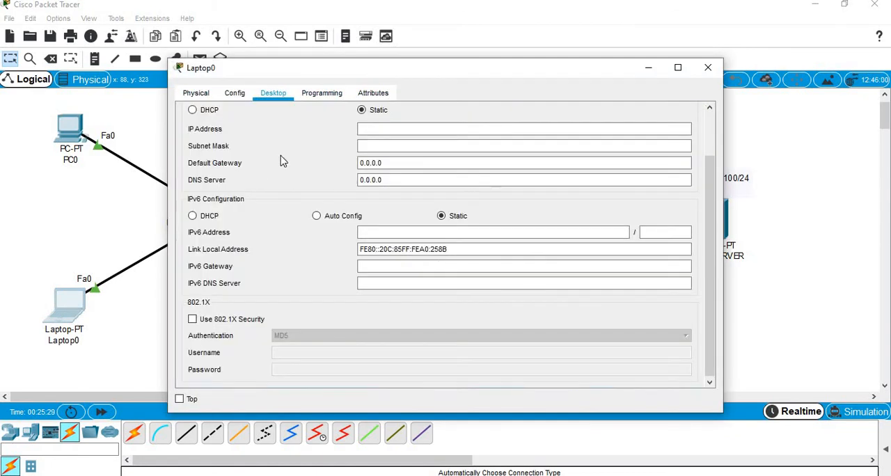
left_click(193, 112)
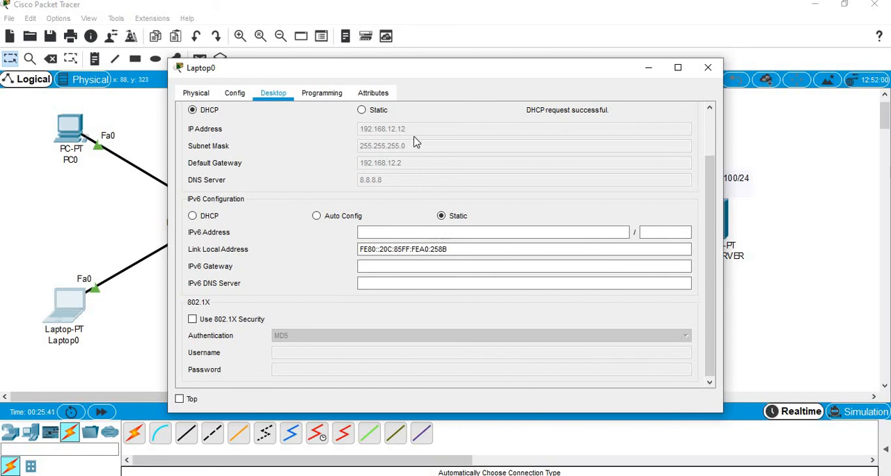
scroll(670, 122, "up", 3)
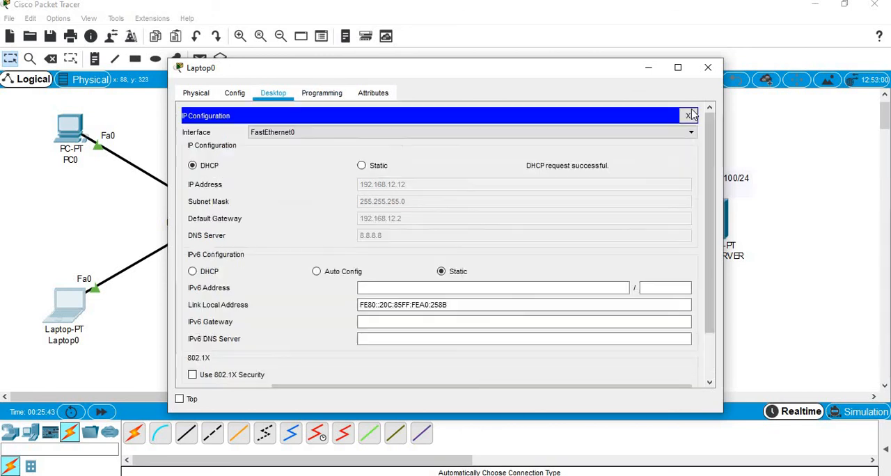
left_click(690, 116)
Step: Run ipconfig in Laptop0's Command Prompt and check the IP address, subnet mask and default gateway
left_click(444, 156)
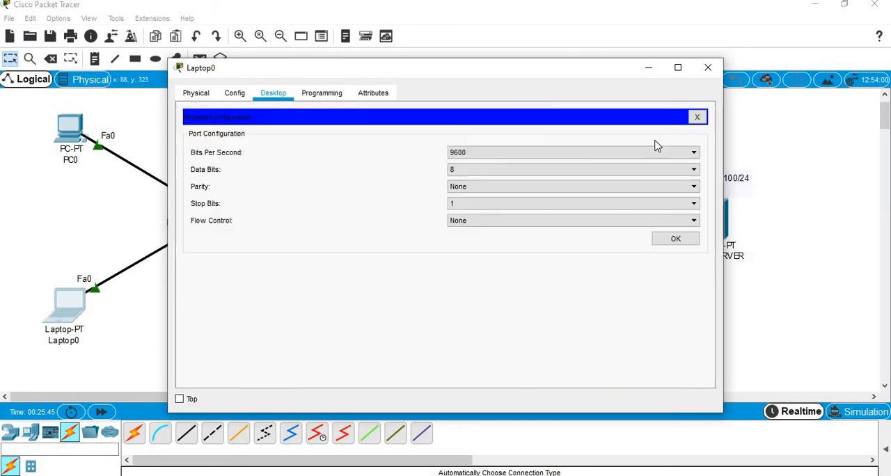
left_click(697, 117)
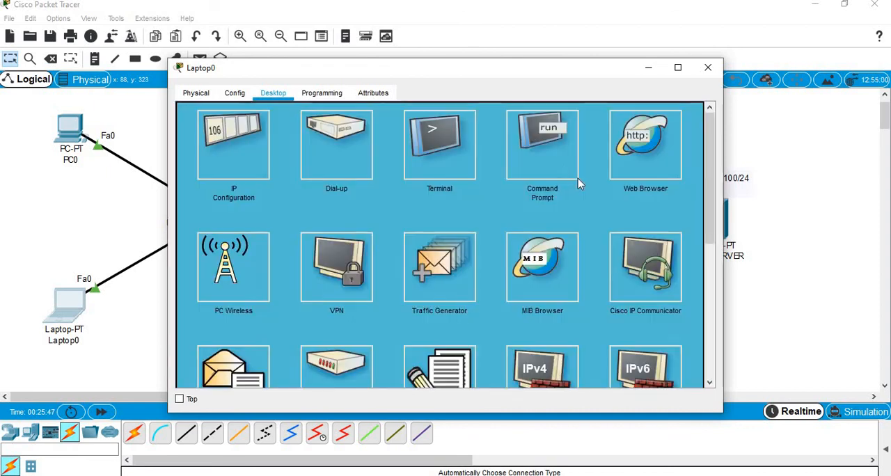
left_click(553, 160)
type("ipcofn")
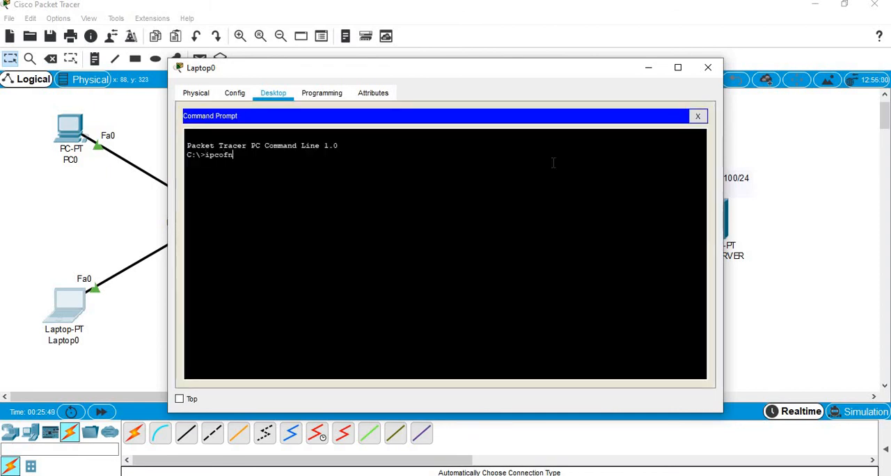
type("i")
key("BackSpace")
key("BackSpace")
type("nfig")
key("Return")
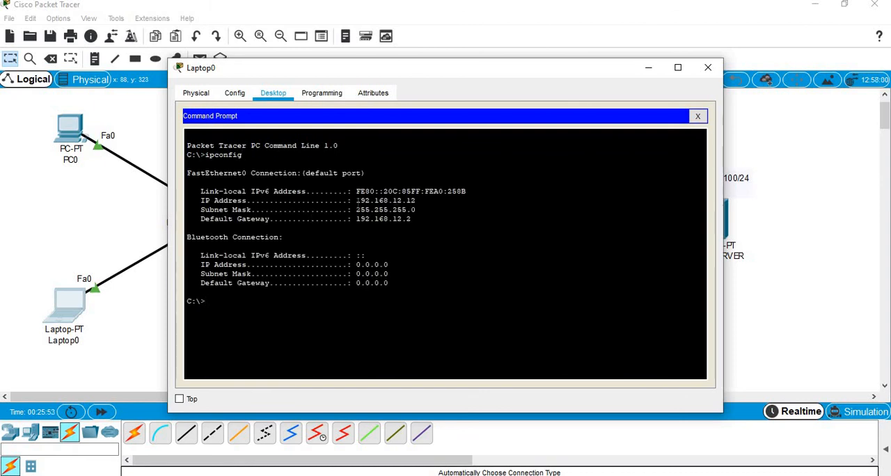
left_click_drag(356, 201, 421, 202)
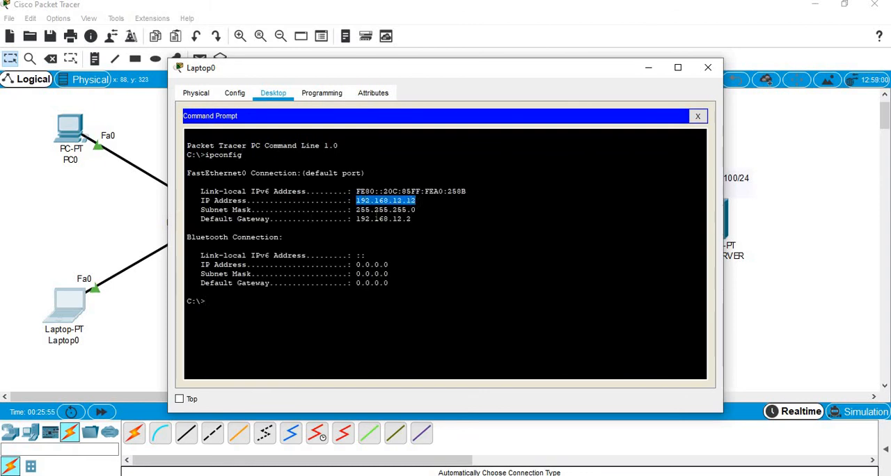
left_click_drag(357, 209, 404, 226)
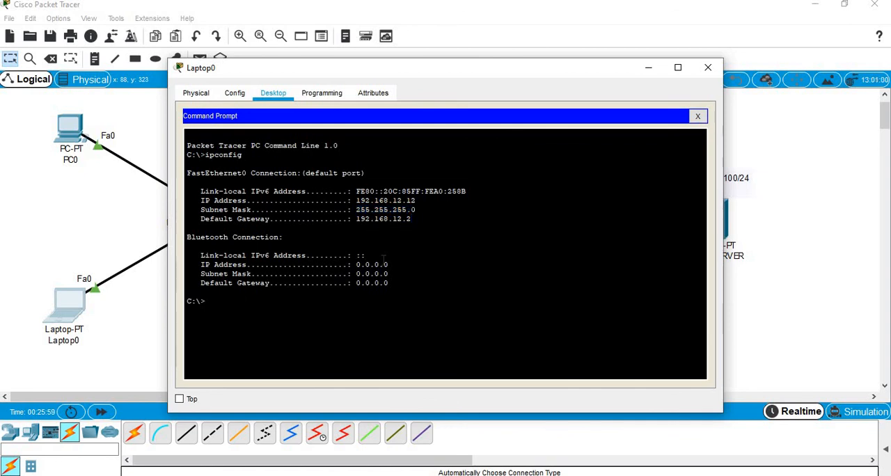
Step: Run ipconfig /all on Laptop0 and check the DNS server and DHCP server entries
type("ipconfig /all")
key("Return")
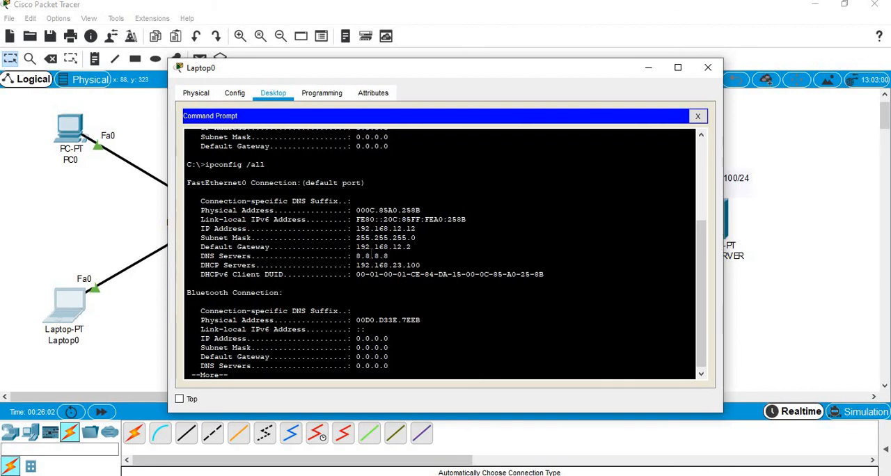
left_click_drag(355, 256, 406, 257)
double_click(381, 256)
left_click_drag(372, 265, 421, 265)
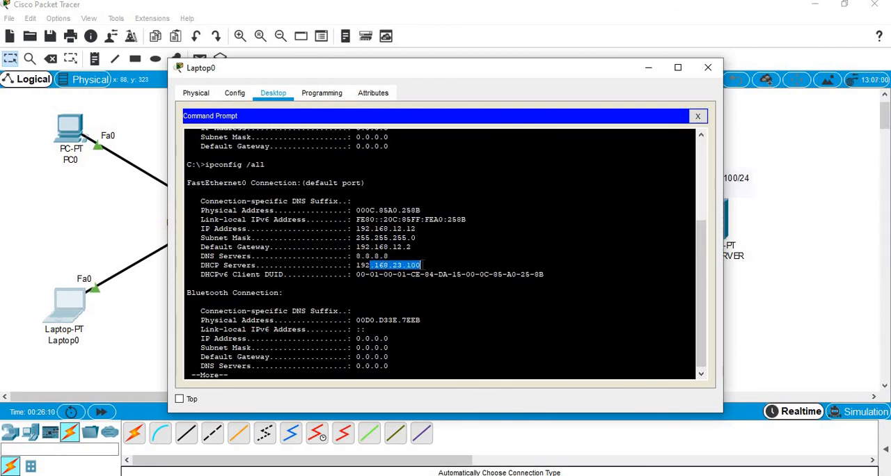